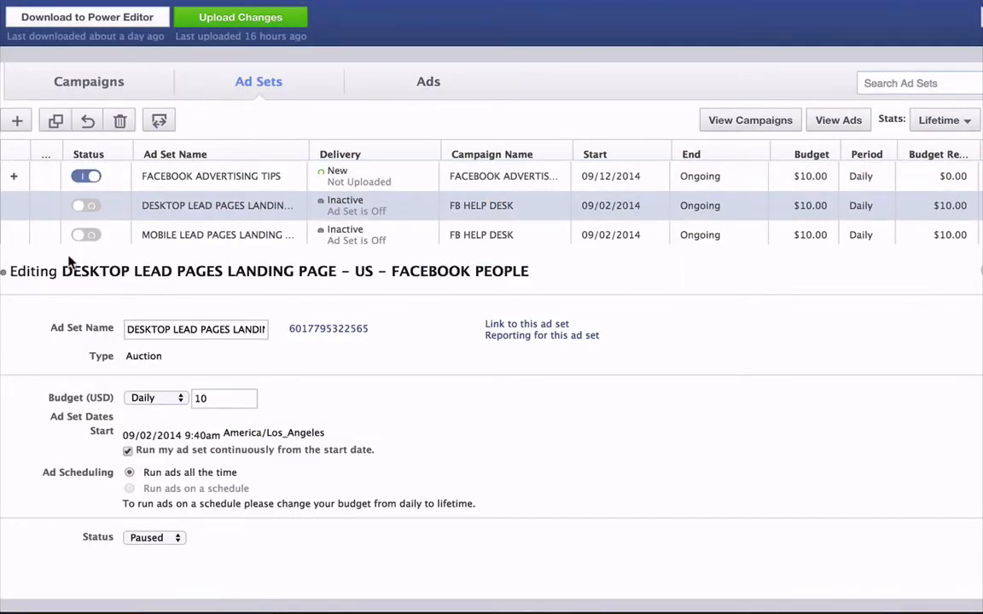
Step: Create an ad named FACEBOOK ADVERTISING TIPS in the existing FACEBOOK ADVERTISING TIPS campaign and the ad set of the same name
{"action": "left_click", "coordinate": [415, 82]}
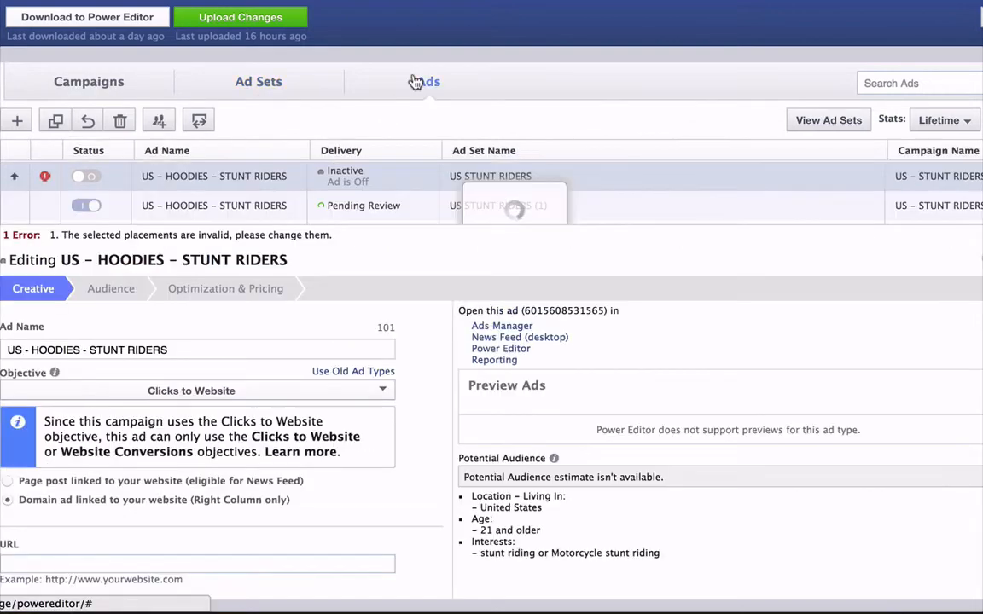
{"action": "left_click", "coordinate": [14, 122]}
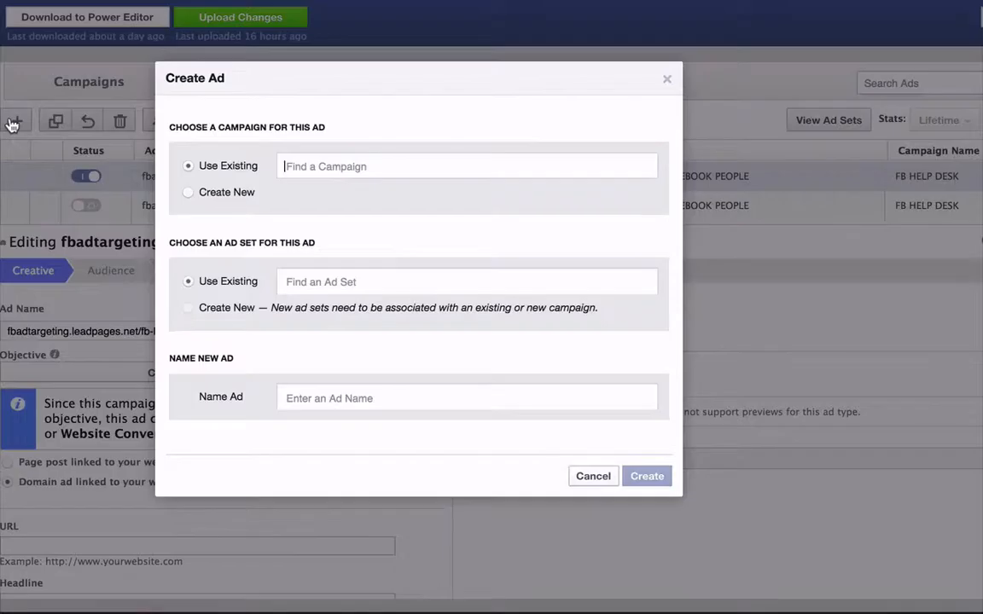
{"action": "left_click", "coordinate": [209, 162]}
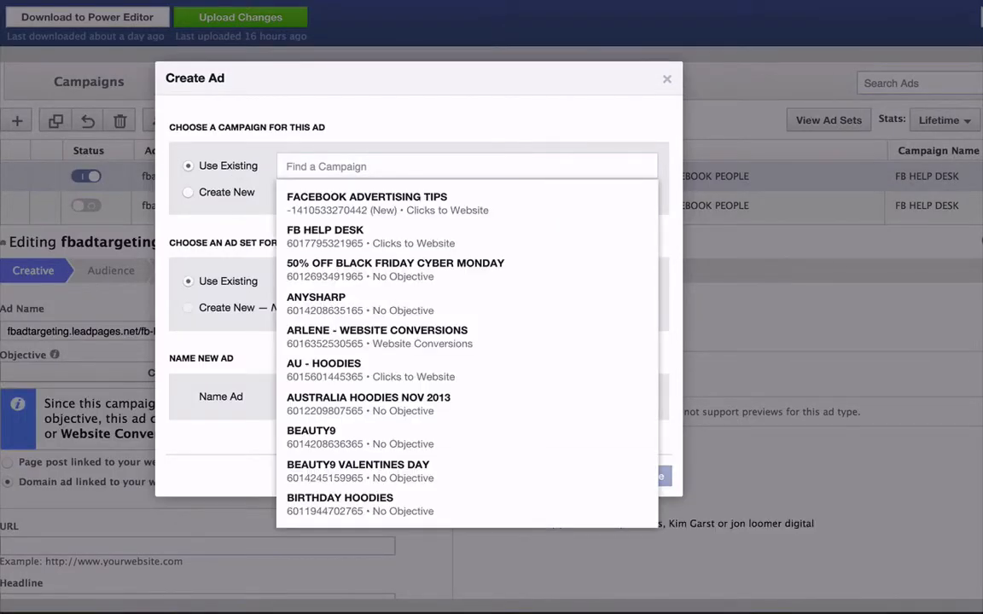
{"action": "left_click", "coordinate": [373, 204]}
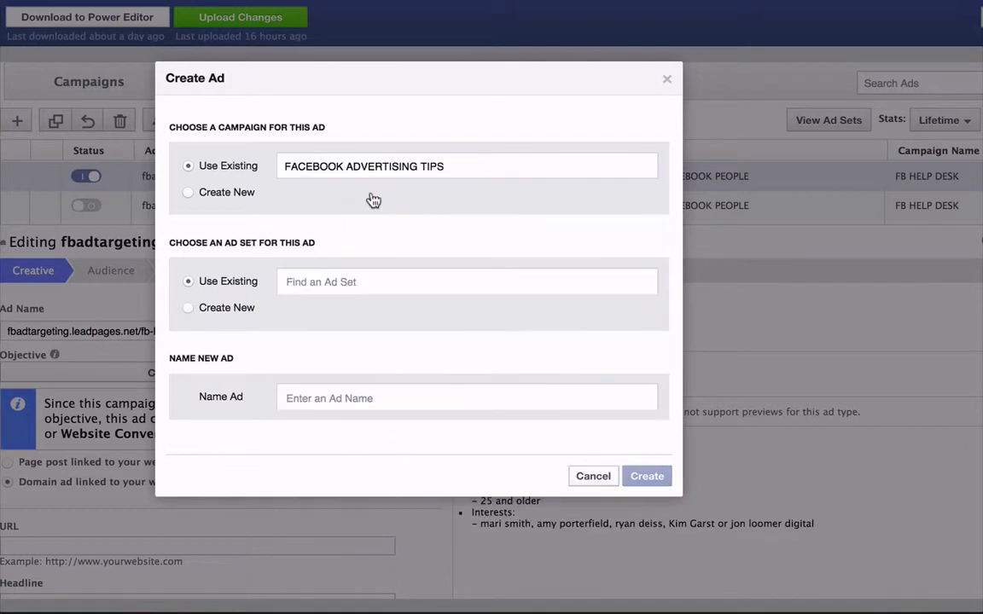
{"action": "left_click", "coordinate": [355, 282]}
{"action": "left_click", "coordinate": [393, 318]}
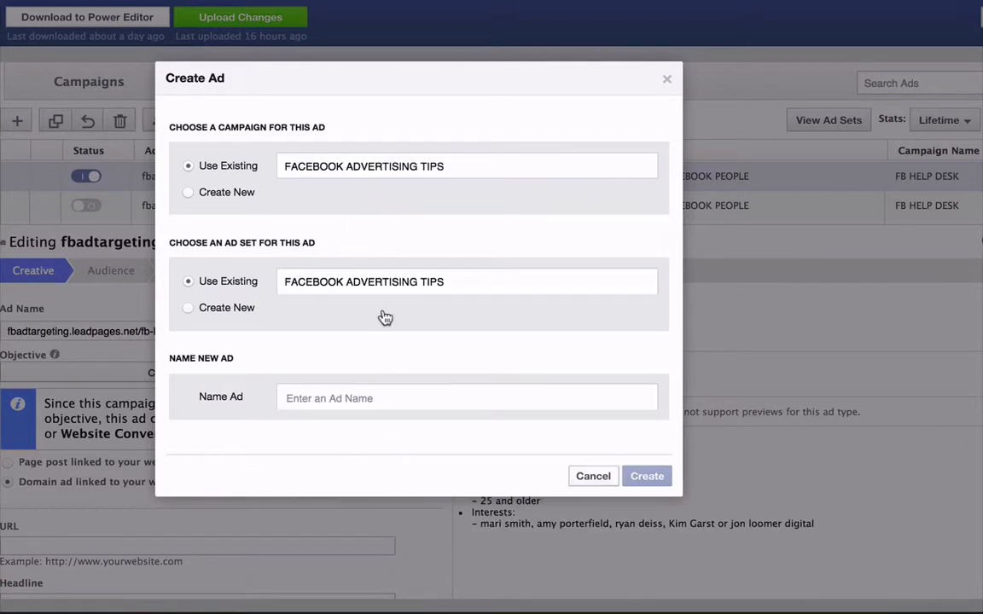
{"action": "left_click", "coordinate": [472, 281]}
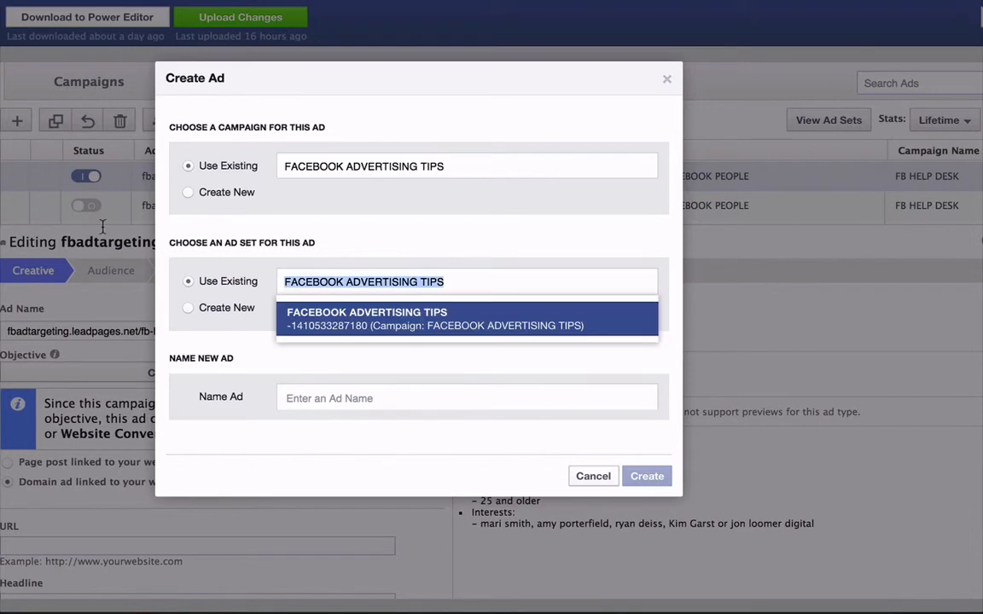
{"action": "left_click", "coordinate": [292, 397]}
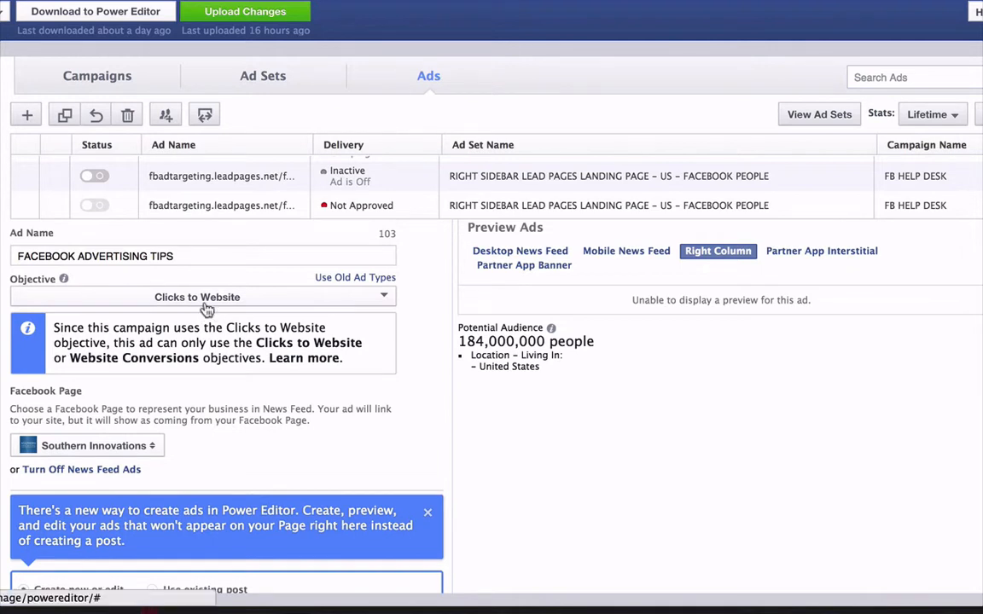
{"action": "scroll", "coordinate": [358, 333], "scroll_direction": "down", "scroll_amount": 3}
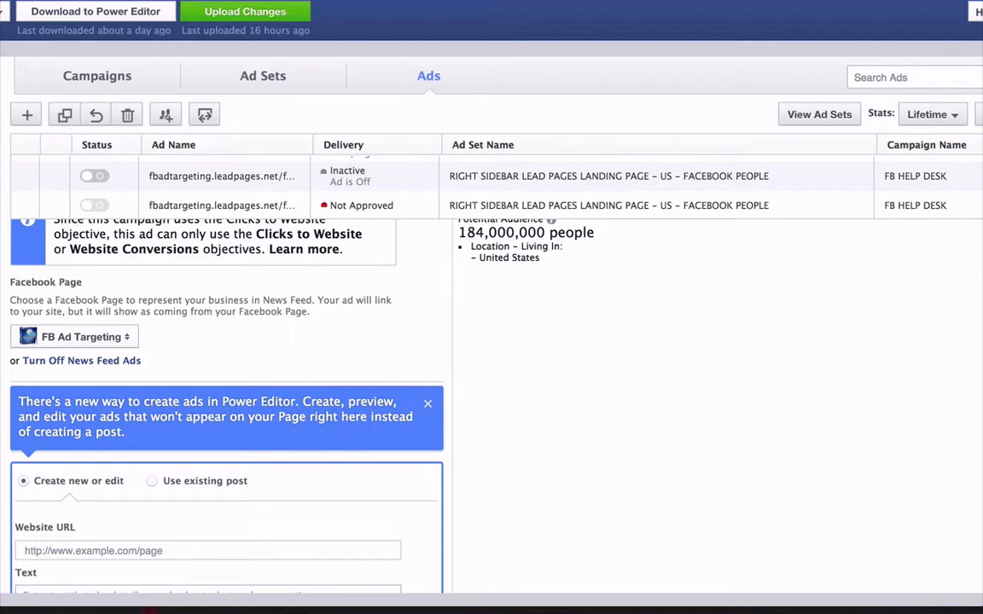
{"action": "scroll", "coordinate": [454, 424], "scroll_direction": "down", "scroll_amount": 5}
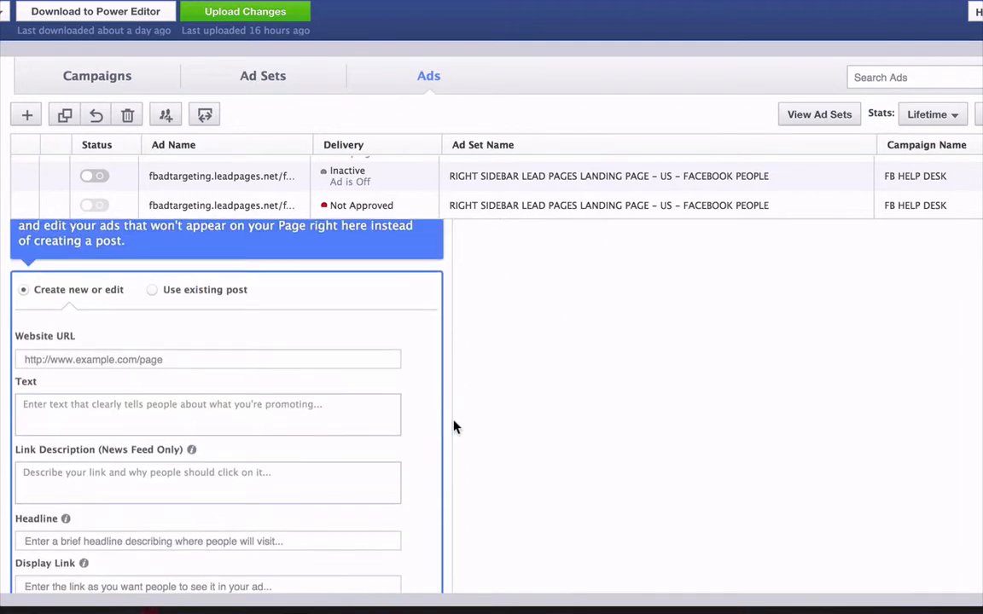
{"action": "scroll", "coordinate": [454, 427], "scroll_direction": "up", "scroll_amount": 1}
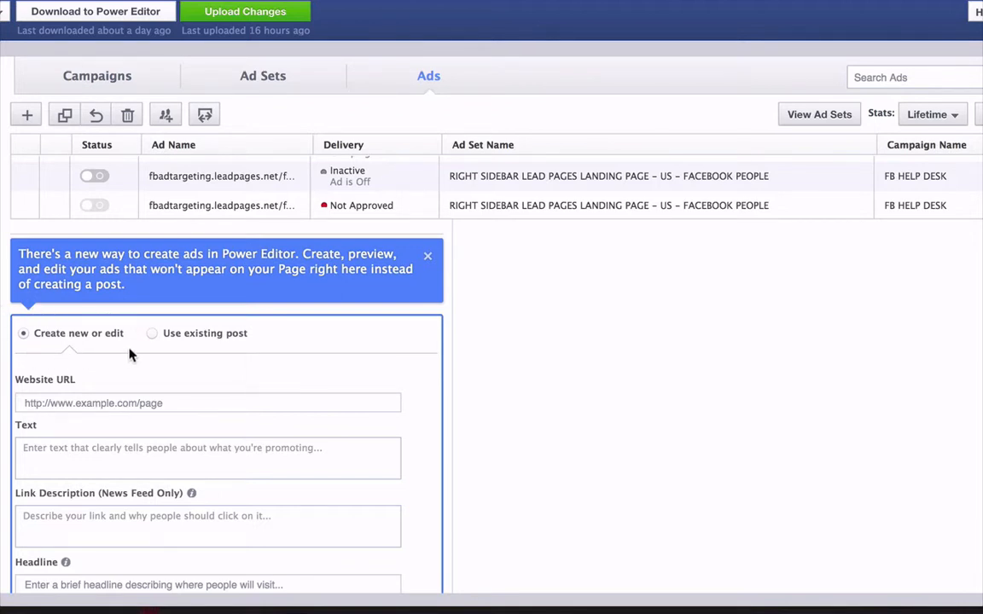
{"action": "scroll", "coordinate": [446, 339], "scroll_direction": "down", "scroll_amount": 1}
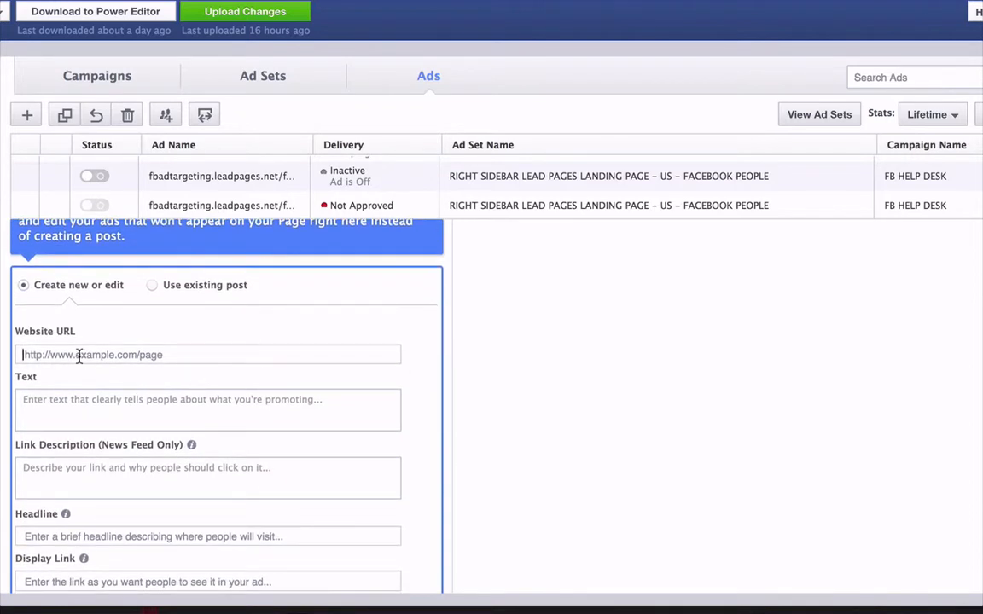
{"action": "type", "text": "http;"}
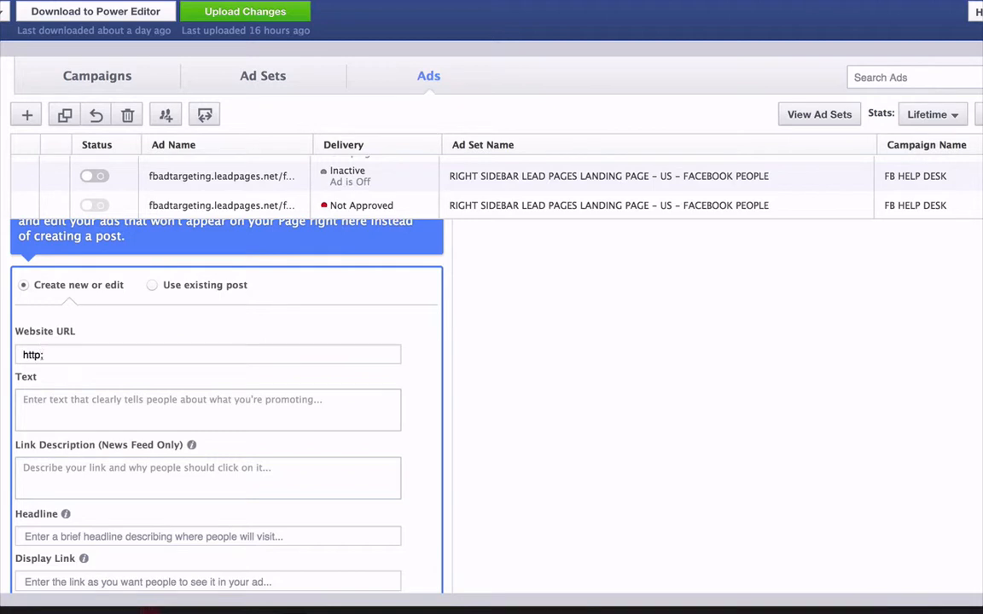
{"action": "key", "text": "BackSpace"}
{"action": "type", "text": "://www.fbadta"}
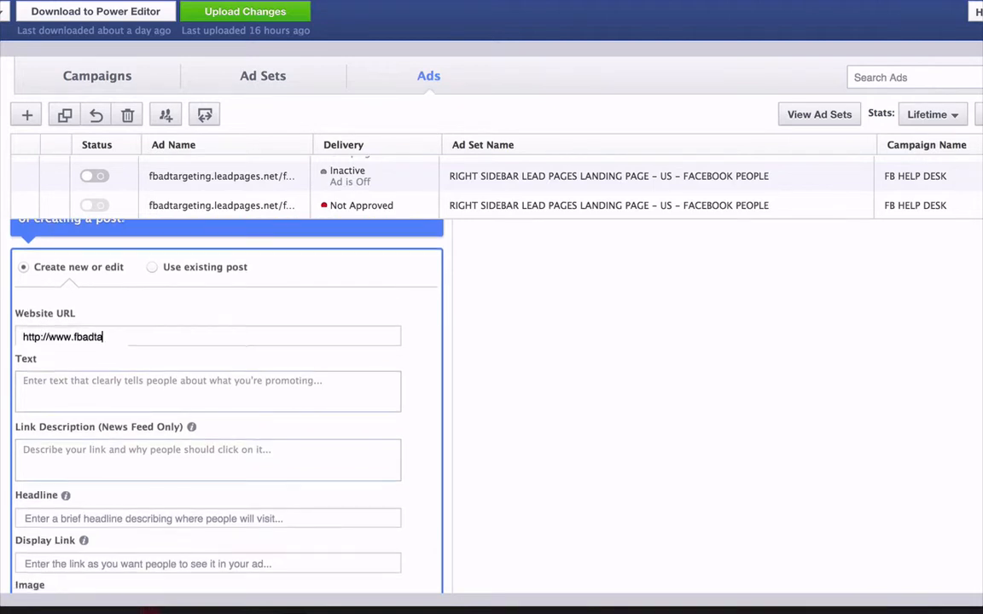
{"action": "type", "text": "rgeting.com"}
{"action": "key", "text": "Tab"}
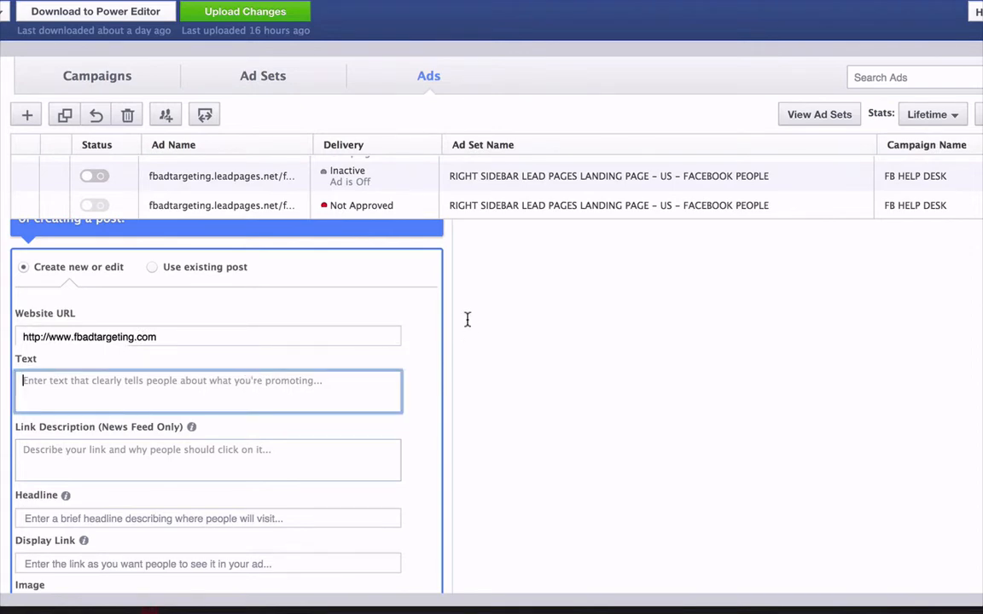
Step: Compare the ad's Right Column, Desktop News Feed and Mobile News Feed previews
{"action": "scroll", "coordinate": [465, 320], "scroll_direction": "up", "scroll_amount": 5}
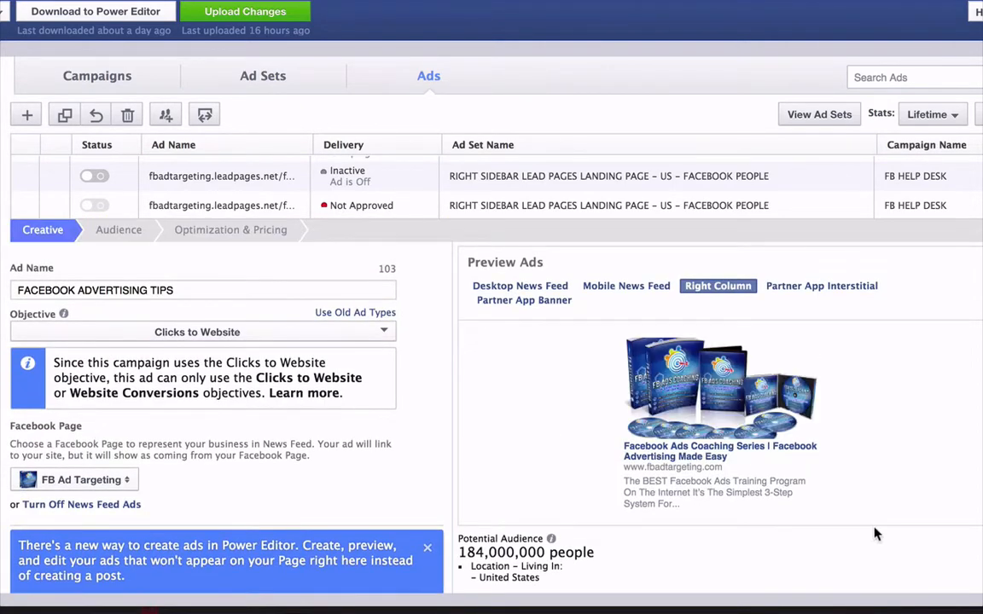
{"action": "scroll", "coordinate": [877, 531], "scroll_direction": "down", "scroll_amount": 1}
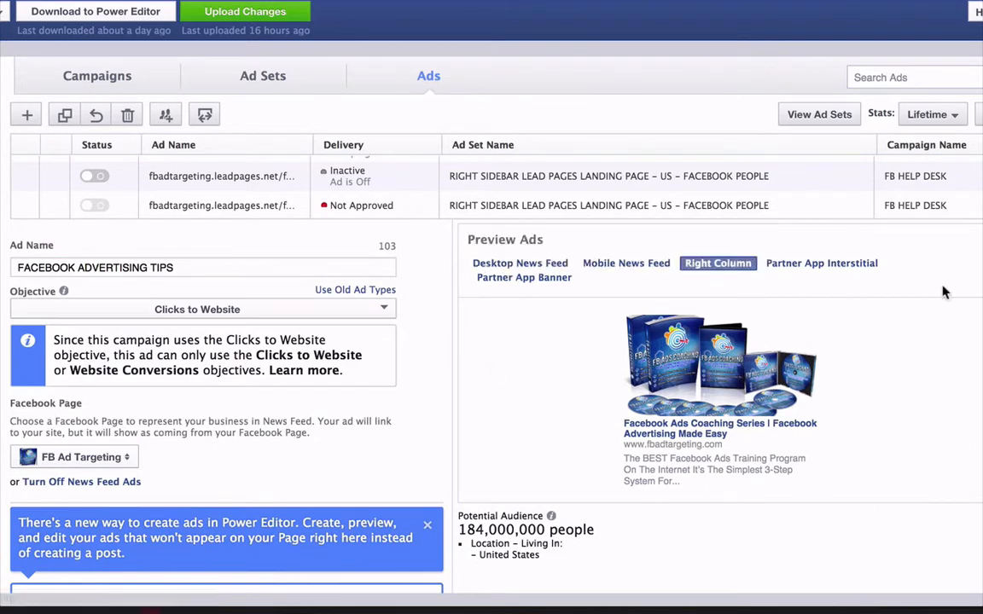
{"action": "left_click", "coordinate": [488, 267]}
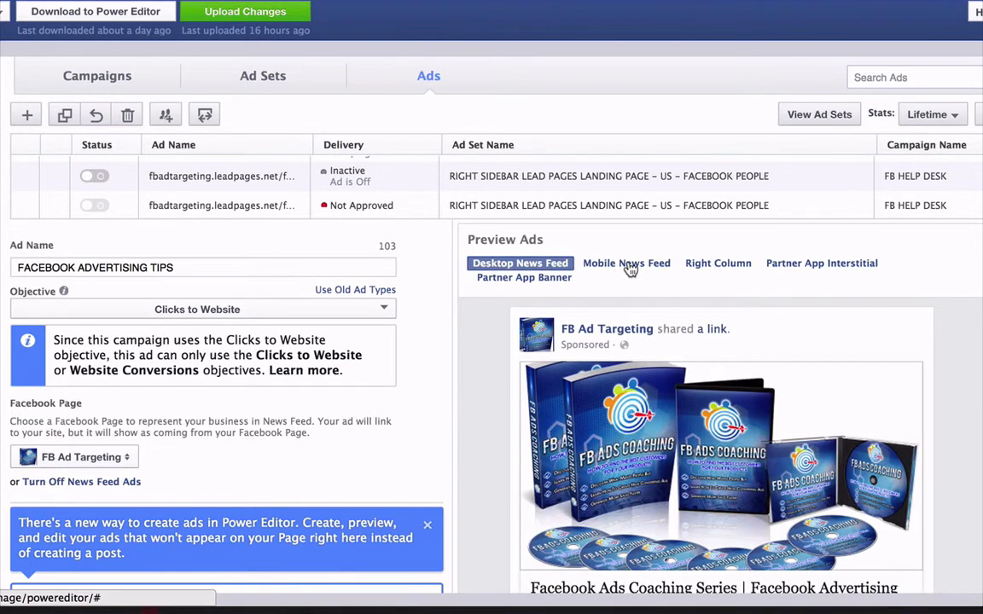
{"action": "left_click", "coordinate": [629, 268]}
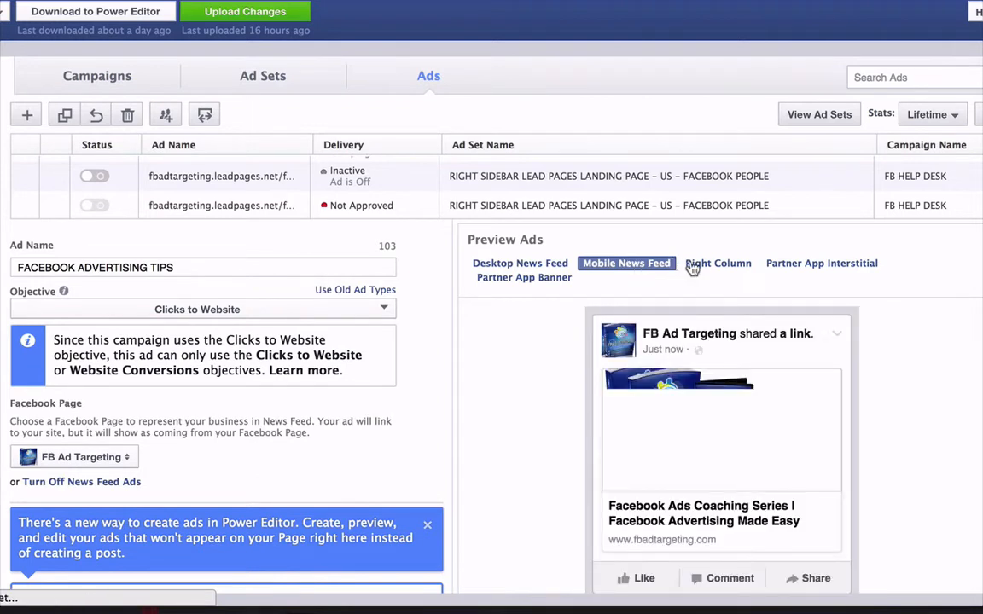
{"action": "left_click", "coordinate": [516, 268]}
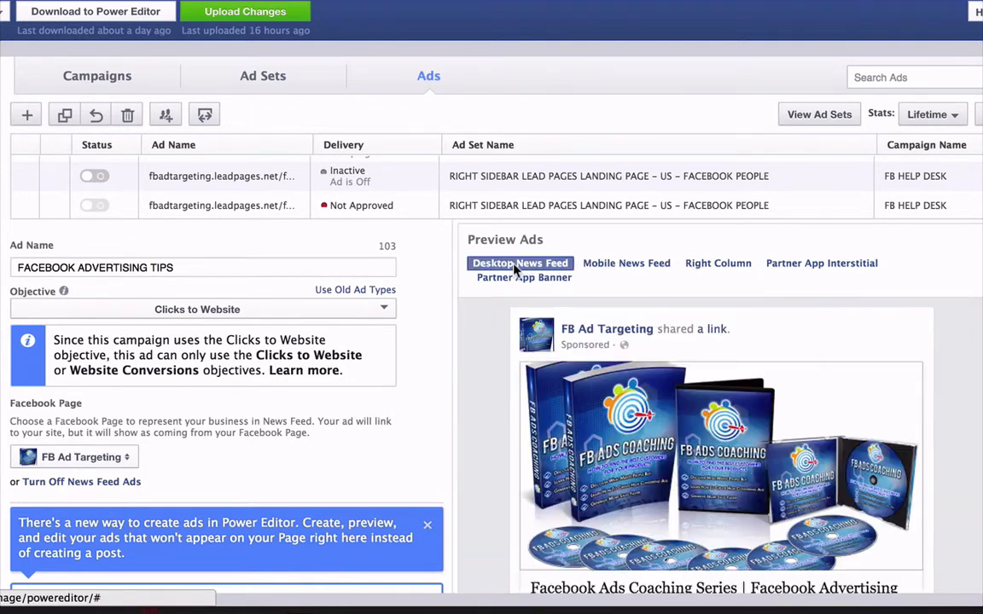
{"action": "scroll", "coordinate": [495, 375], "scroll_direction": "down", "scroll_amount": 3}
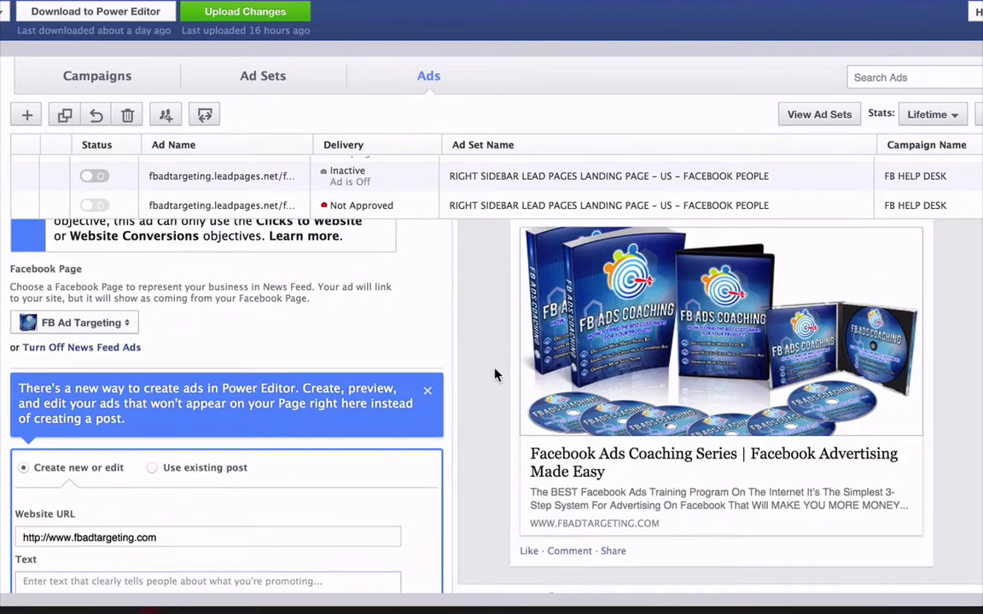
{"action": "scroll", "coordinate": [495, 376], "scroll_direction": "up", "scroll_amount": 4}
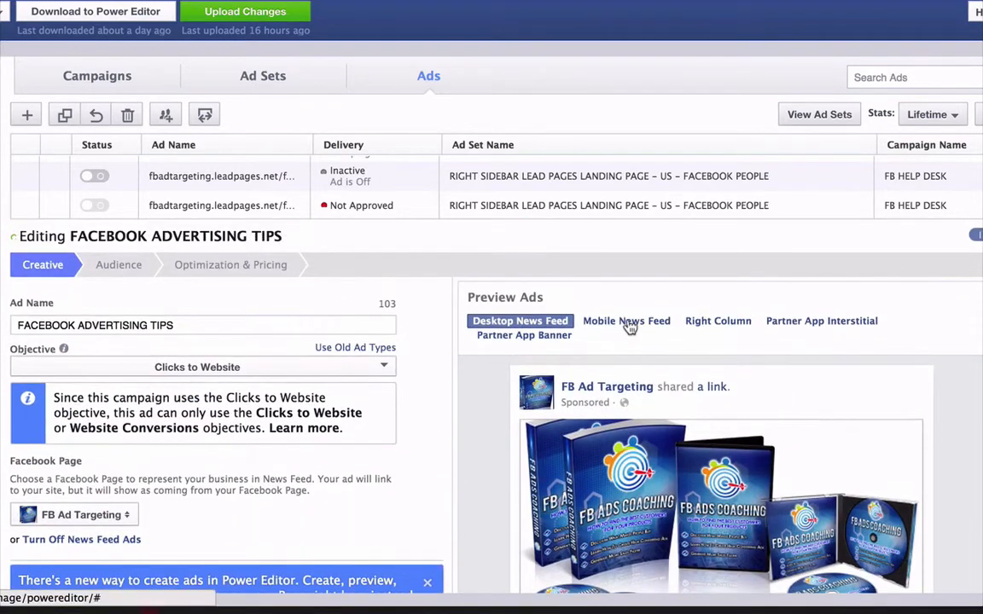
{"action": "left_click", "coordinate": [626, 323]}
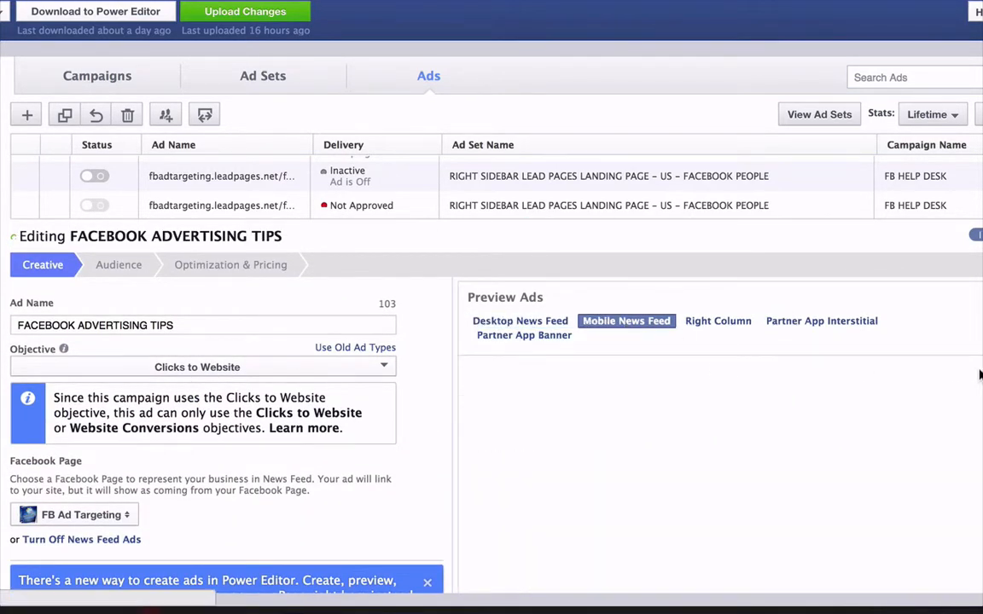
{"action": "scroll", "coordinate": [980, 374], "scroll_direction": "down", "scroll_amount": 2}
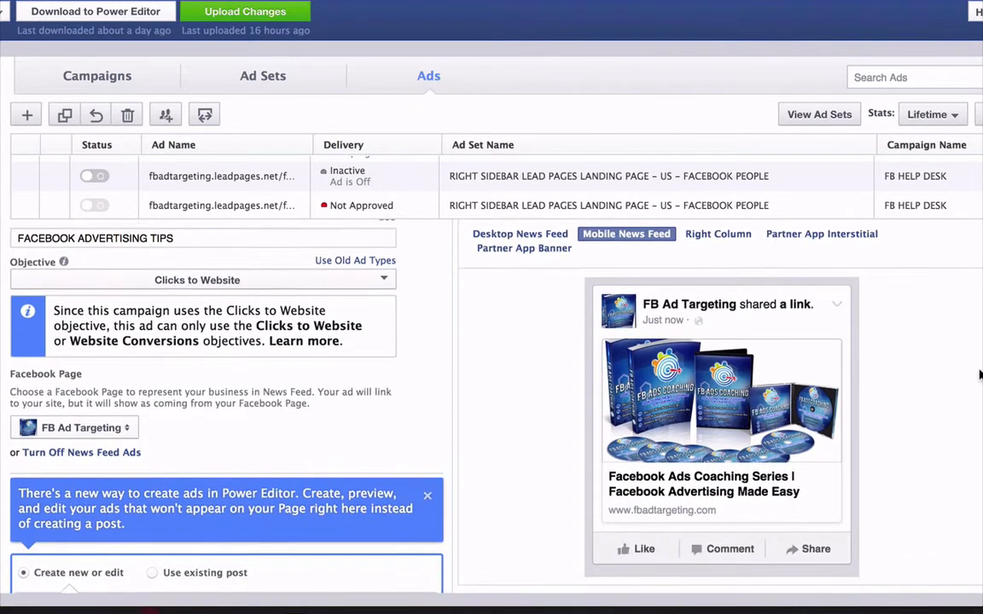
Step: View the ad's Right Column, Partner App Interstitial and Partner App Banner previews, and return to the Desktop News Feed preview
{"action": "left_click", "coordinate": [718, 229]}
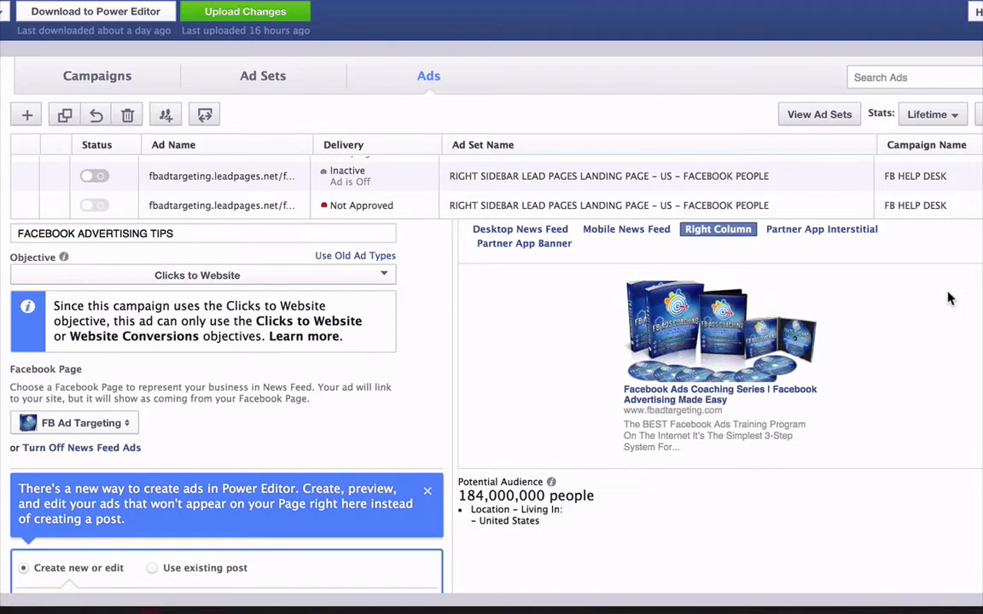
{"action": "left_click", "coordinate": [801, 232]}
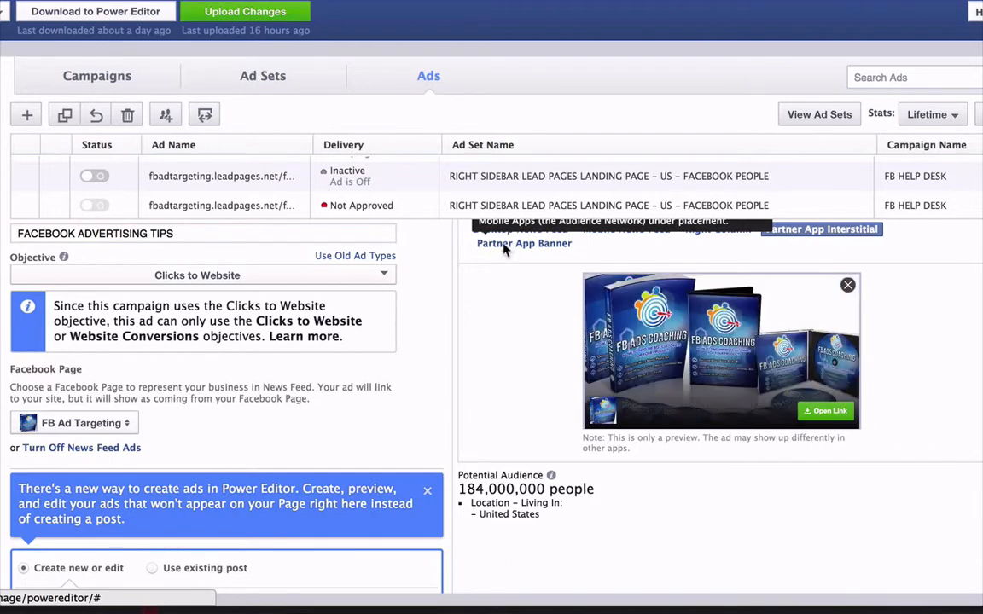
{"action": "left_click", "coordinate": [512, 244]}
{"action": "scroll", "coordinate": [981, 293], "scroll_direction": "up", "scroll_amount": 1}
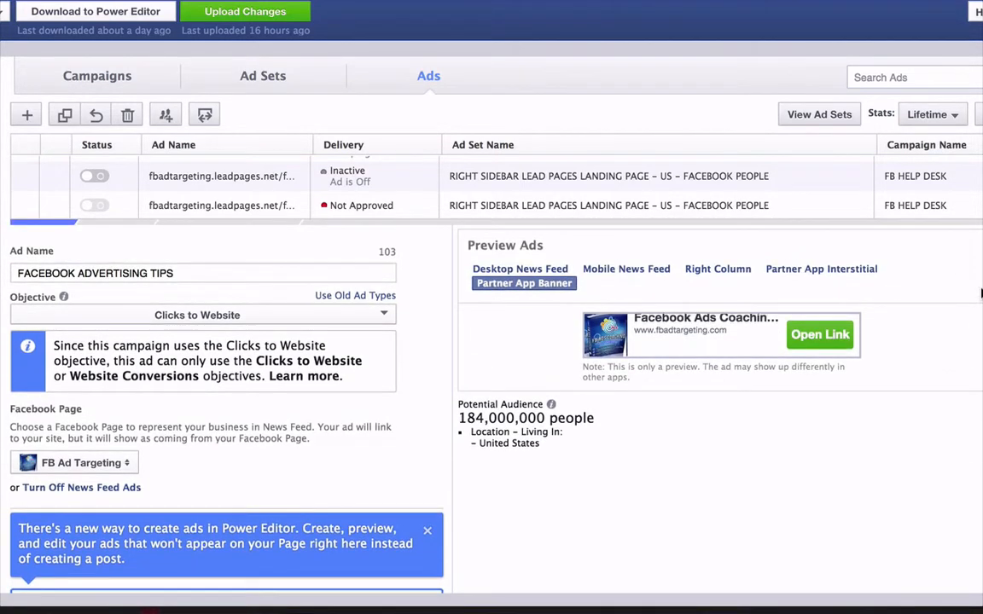
{"action": "left_click", "coordinate": [550, 271]}
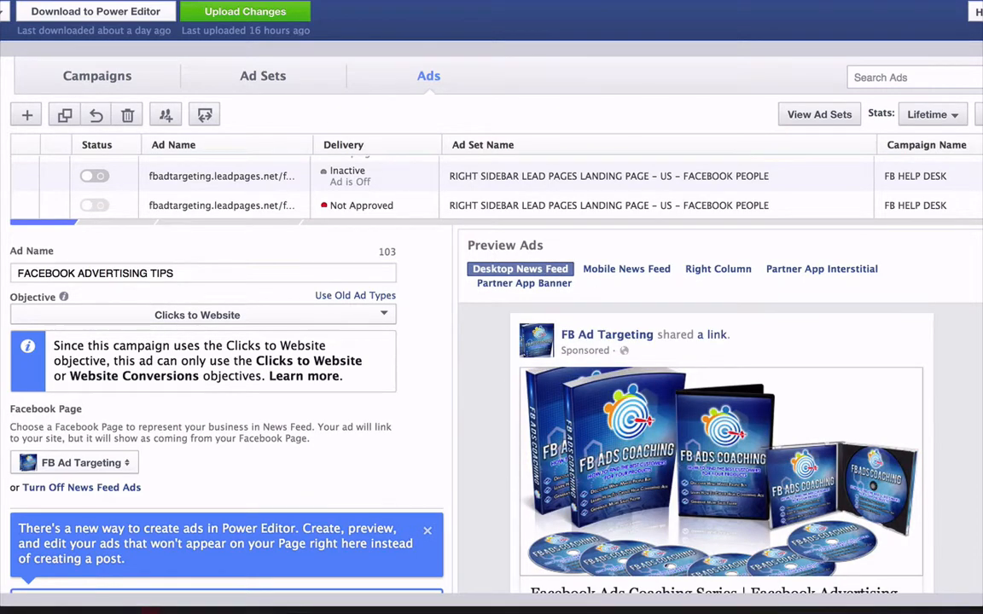
Step: Limit the ad's placement to News Feed on Desktop by disabling News Feed on Mobile, Partner Mobile Apps and Right Column on Desktop
{"action": "scroll", "coordinate": [406, 422], "scroll_direction": "down", "scroll_amount": 5}
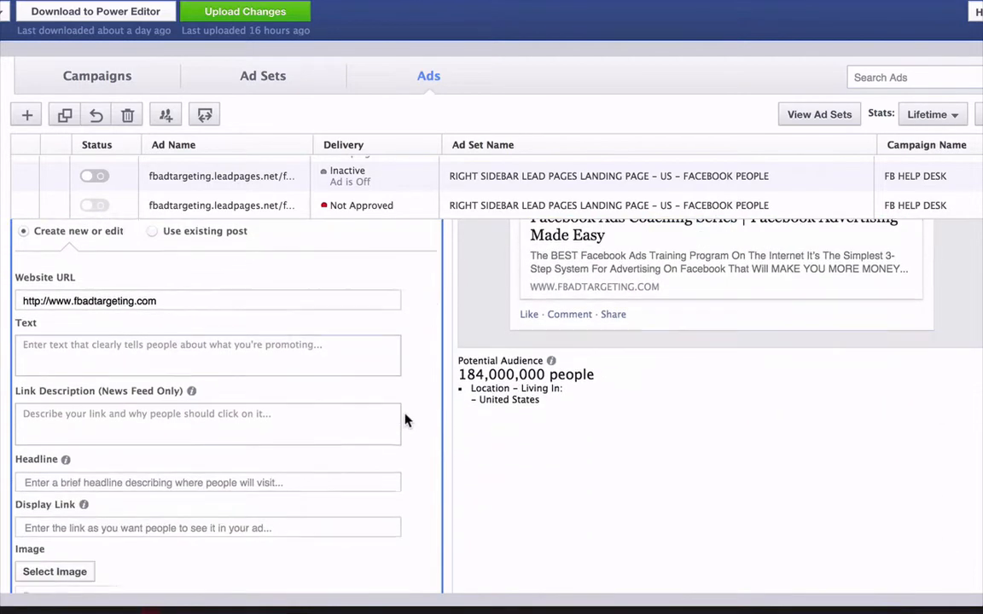
{"action": "scroll", "coordinate": [406, 420], "scroll_direction": "down", "scroll_amount": 6}
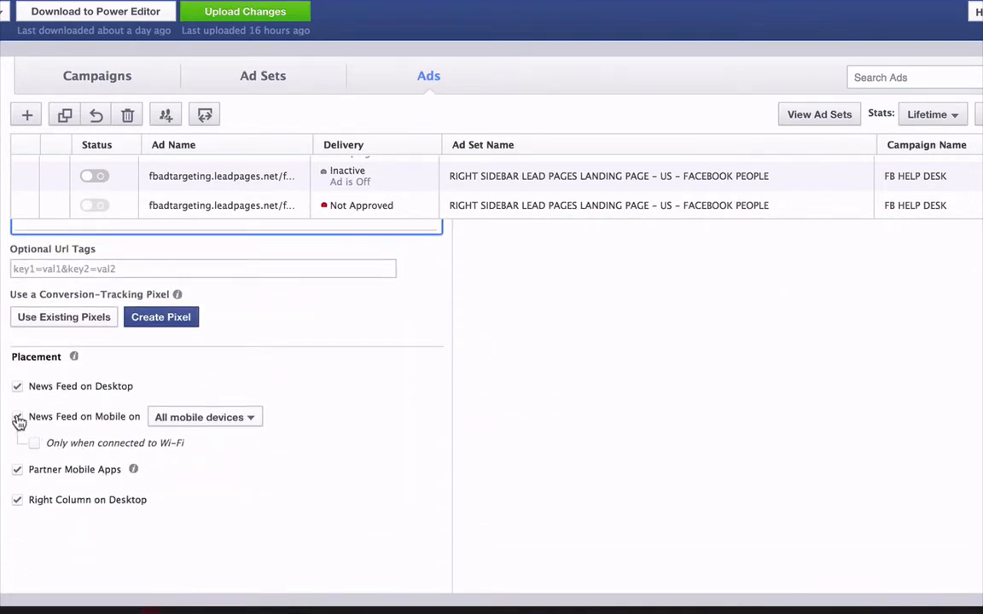
{"action": "left_click", "coordinate": [17, 417]}
{"action": "left_click", "coordinate": [17, 447]}
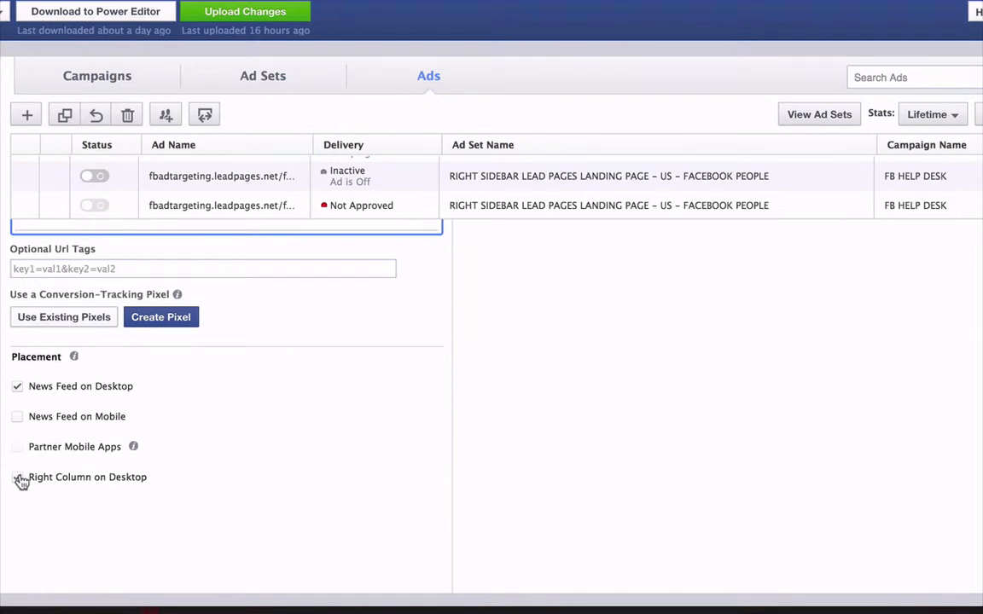
{"action": "left_click", "coordinate": [17, 478]}
Step: Review the ad's Desktop News Feed preview, including its image, headline and link description, and the potential audience
{"action": "scroll", "coordinate": [373, 452], "scroll_direction": "up", "scroll_amount": 6}
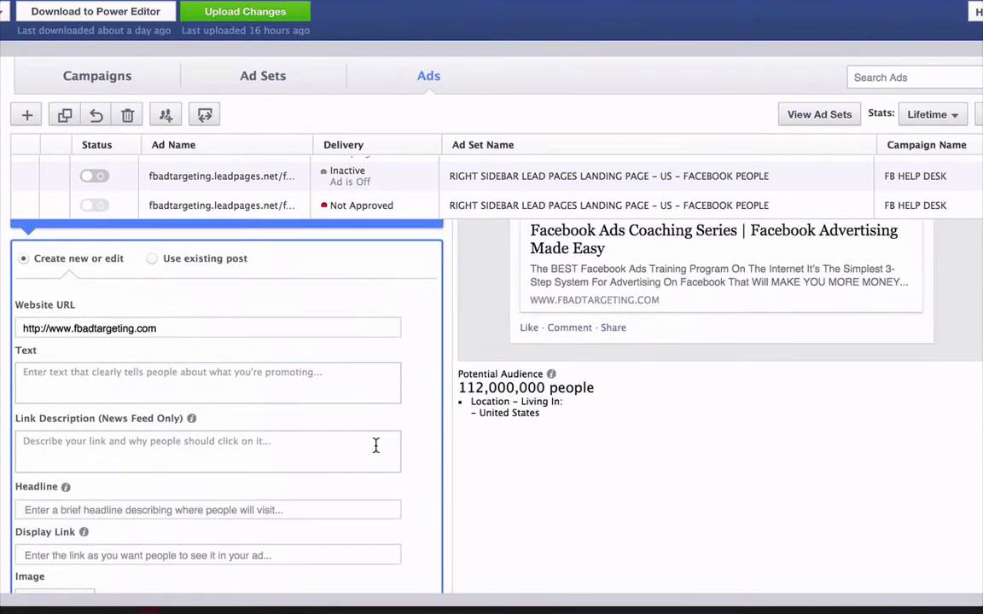
{"action": "scroll", "coordinate": [375, 446], "scroll_direction": "up", "scroll_amount": 5}
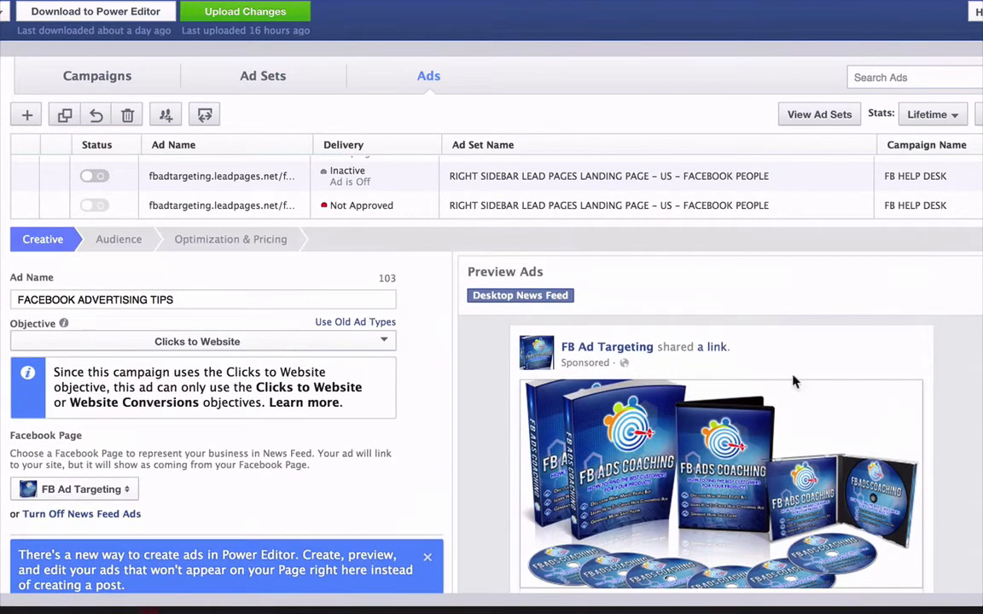
{"action": "scroll", "coordinate": [947, 431], "scroll_direction": "down", "scroll_amount": 3}
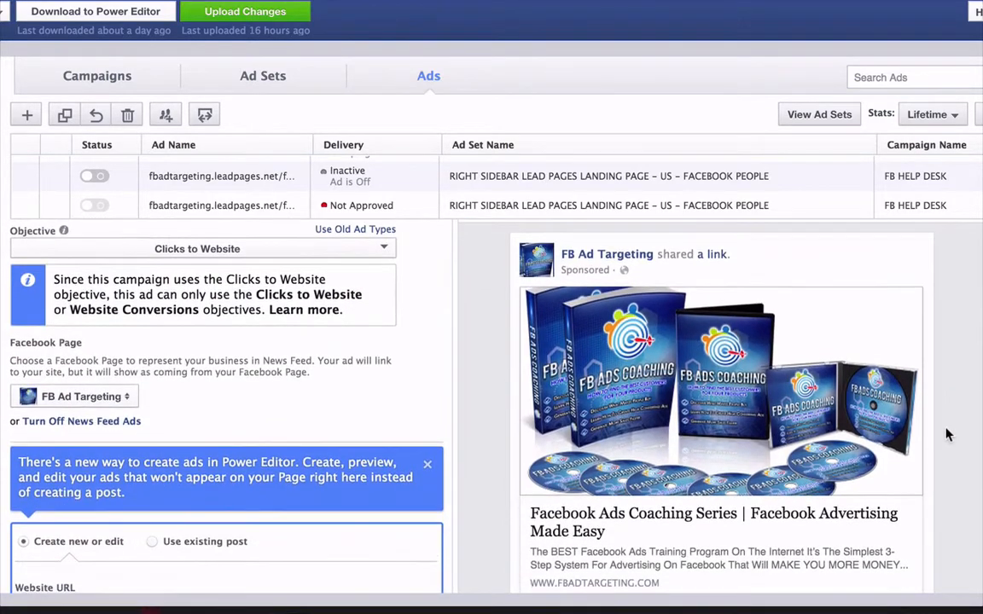
{"action": "scroll", "coordinate": [947, 435], "scroll_direction": "down", "scroll_amount": 1}
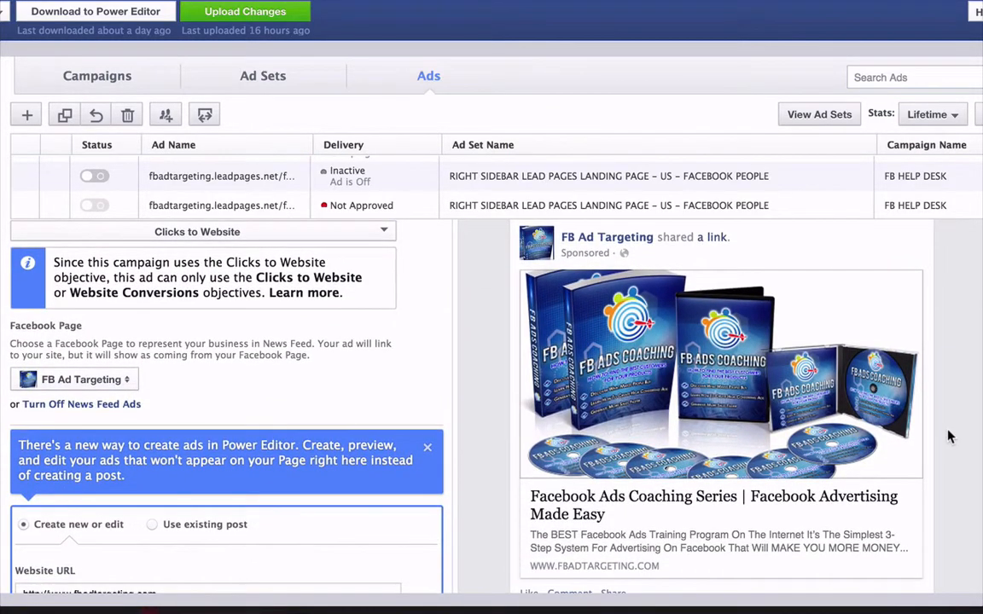
{"action": "scroll", "coordinate": [452, 474], "scroll_direction": "down", "scroll_amount": 7}
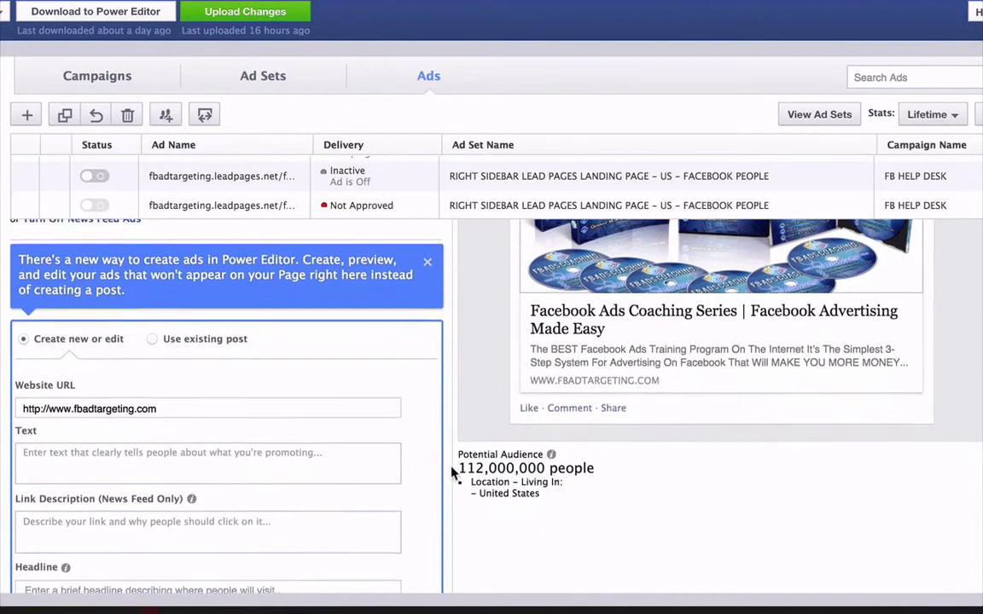
Step: Enter the ad text "Get your Facebook Advertising Tips for FREE! Get them in your emails! Sign up for our Youtube channel."
{"action": "scroll", "coordinate": [452, 473], "scroll_direction": "down", "scroll_amount": 2}
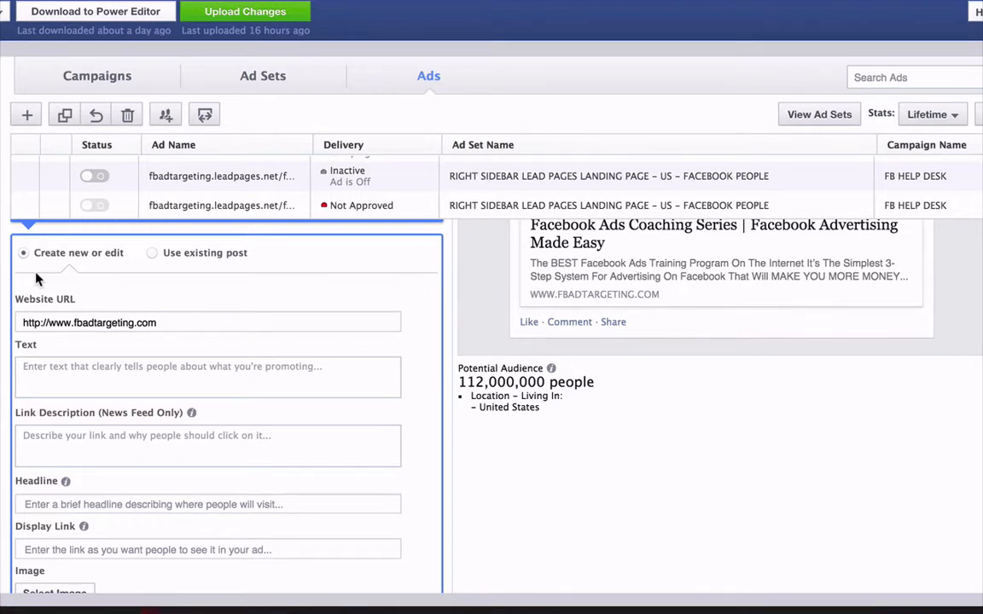
{"action": "left_click", "coordinate": [102, 377]}
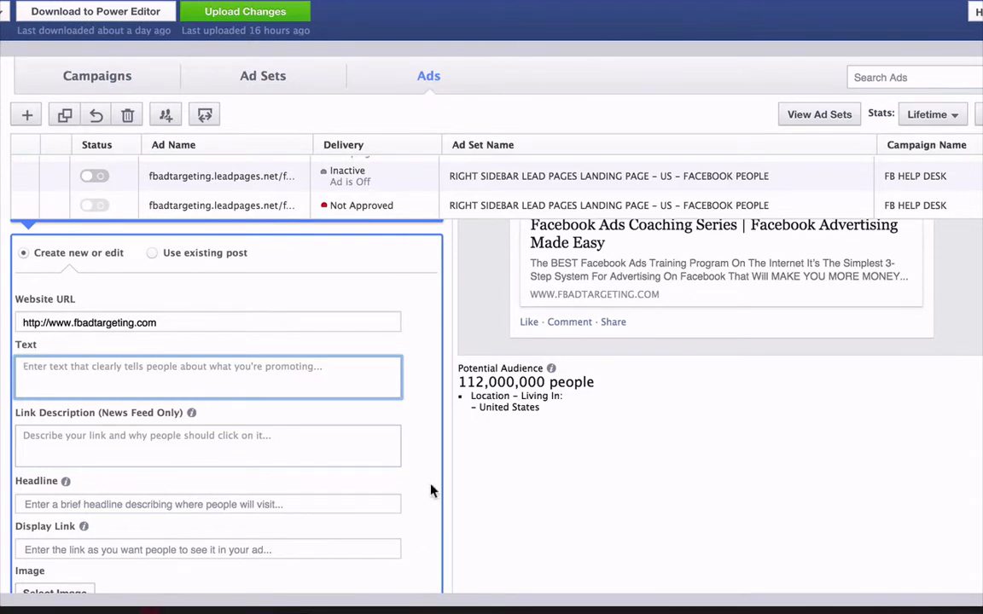
{"action": "scroll", "coordinate": [460, 486], "scroll_direction": "down", "scroll_amount": 3}
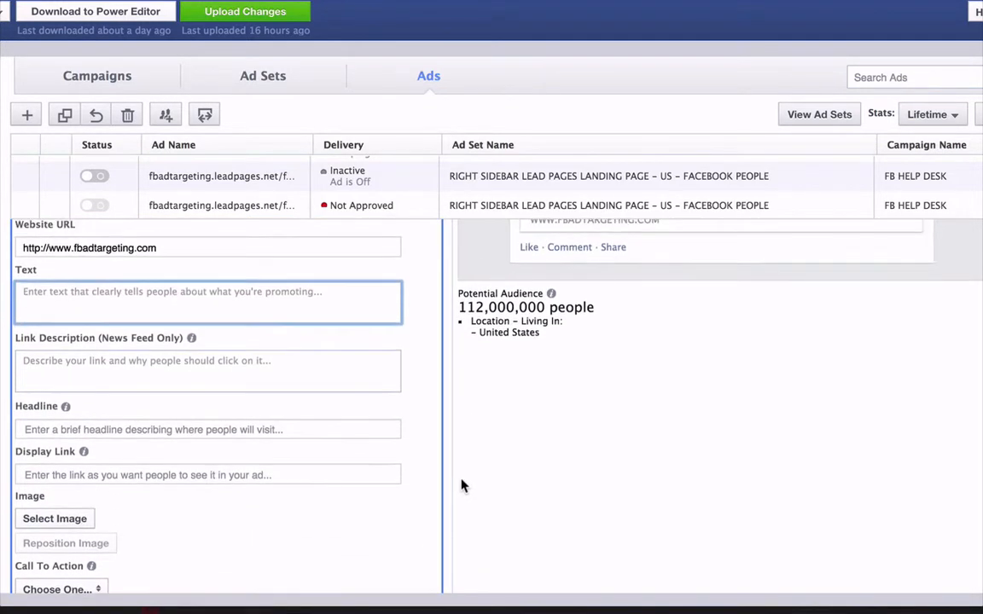
{"action": "scroll", "coordinate": [460, 487], "scroll_direction": "down", "scroll_amount": 1}
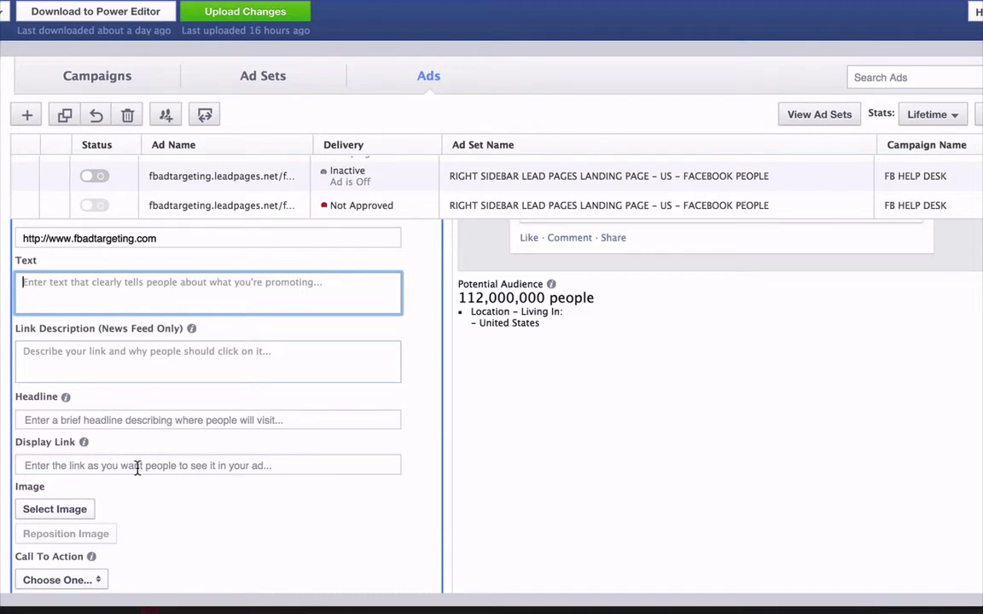
{"action": "type", "text": "Ge"}
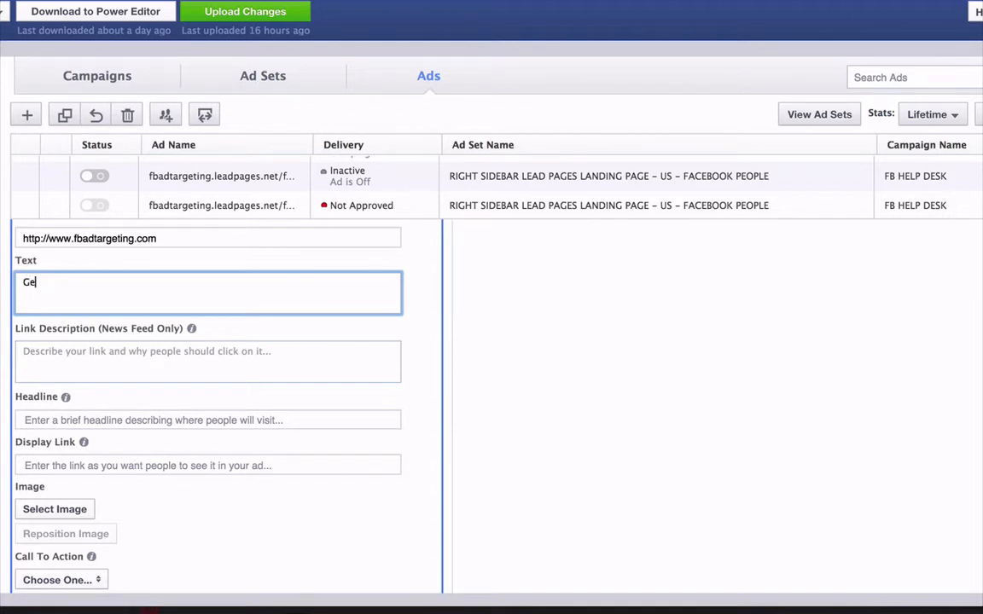
{"action": "type", "text": "t your Facebook ADverti"}
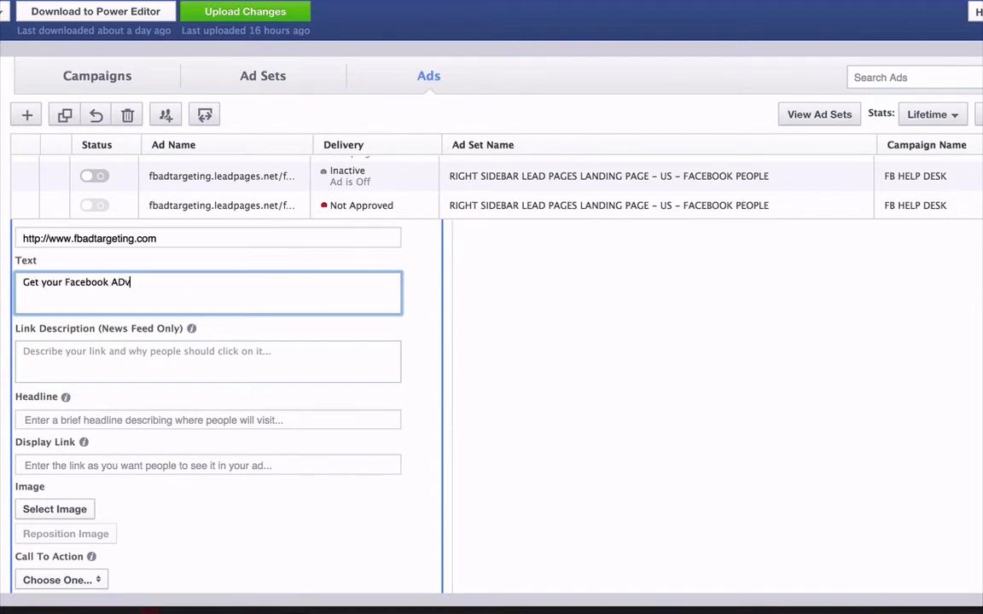
{"action": "key", "text": "BackSpace"}
{"action": "key", "text": "BackSpace"}
{"action": "key", "text": "BackSpace"}
{"action": "key", "text": "BackSpace"}
{"action": "key", "text": "BackSpace"}
{"action": "key", "text": "BackSpace"}
{"action": "type", "text": "dvertising Tips for"}
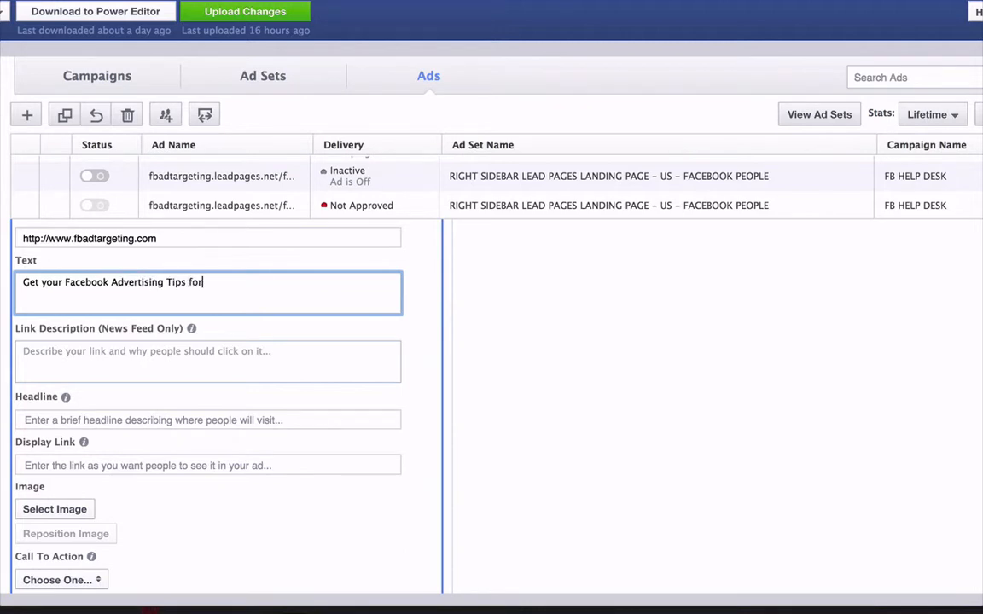
{"action": "type", "text": " FREE! Get them in your emails! Sign up for our Youtube"}
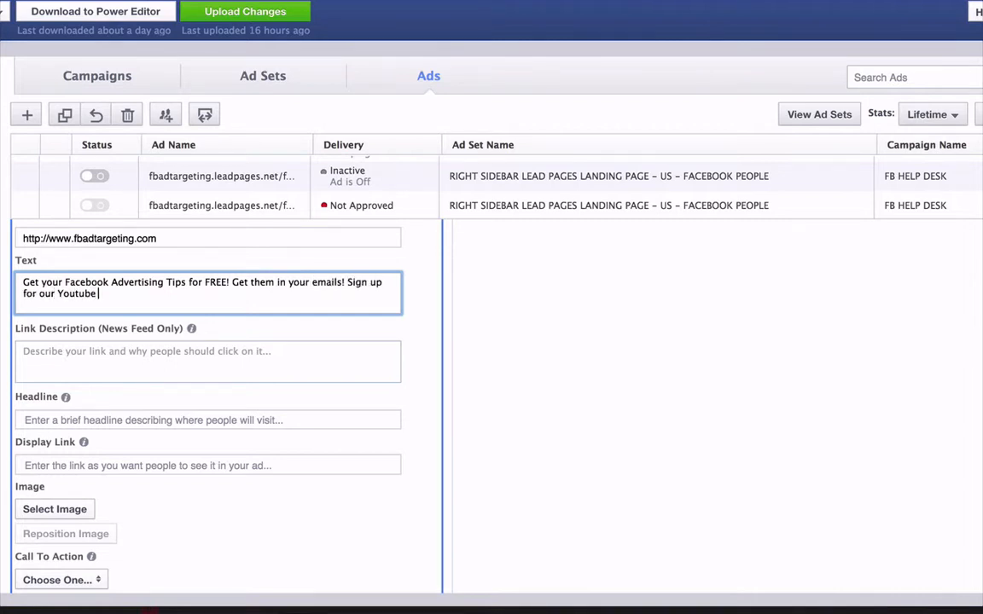
{"action": "type", "text": "chall"}
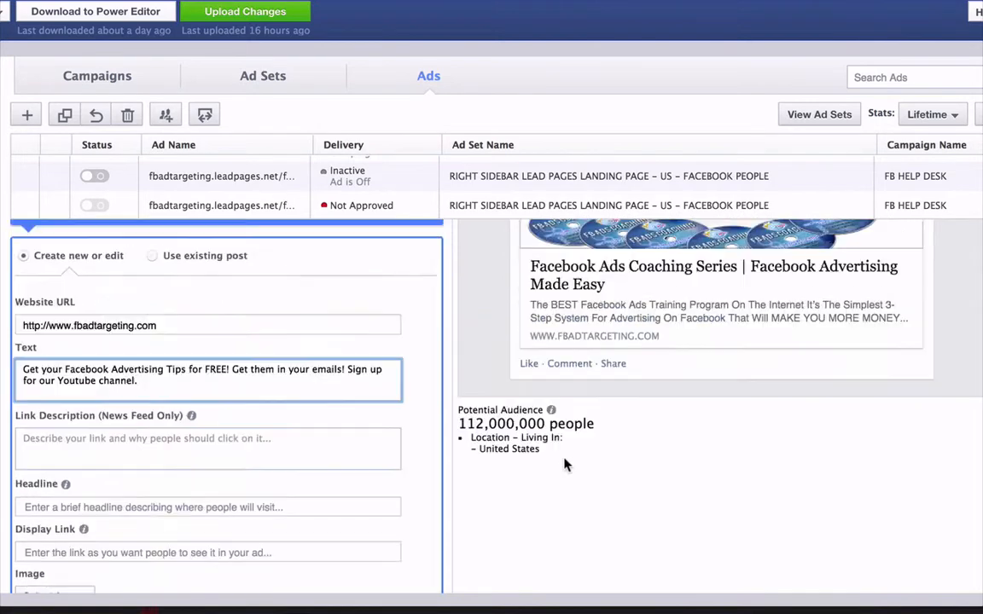
Step: Check the ad text in the Desktop News Feed preview and copy it into the ad's Link Description
{"action": "scroll", "coordinate": [682, 503], "scroll_direction": "down", "scroll_amount": 1}
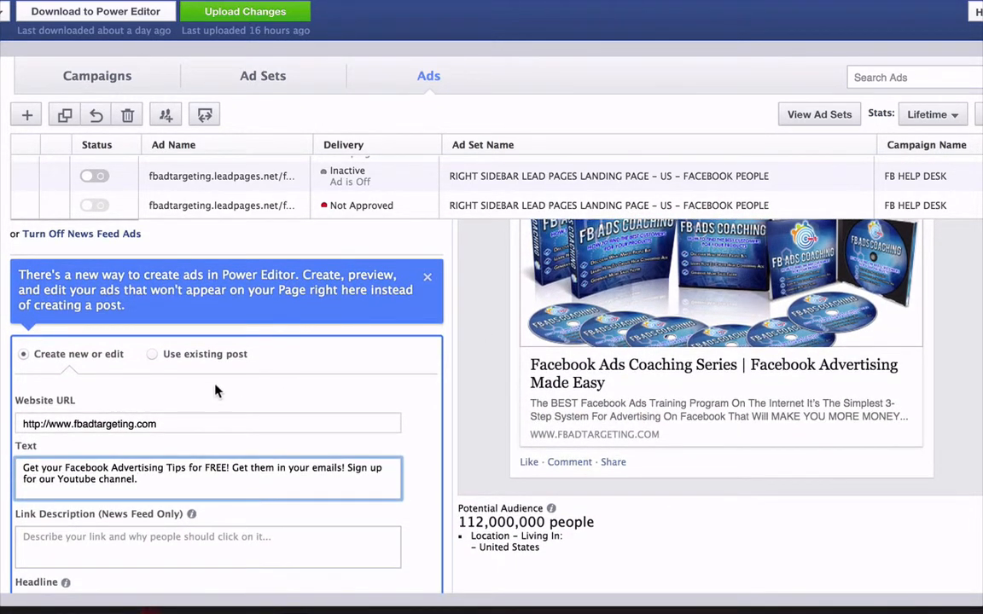
{"action": "left_click_drag", "start_coordinate": [173, 424], "coordinate": [12, 418]}
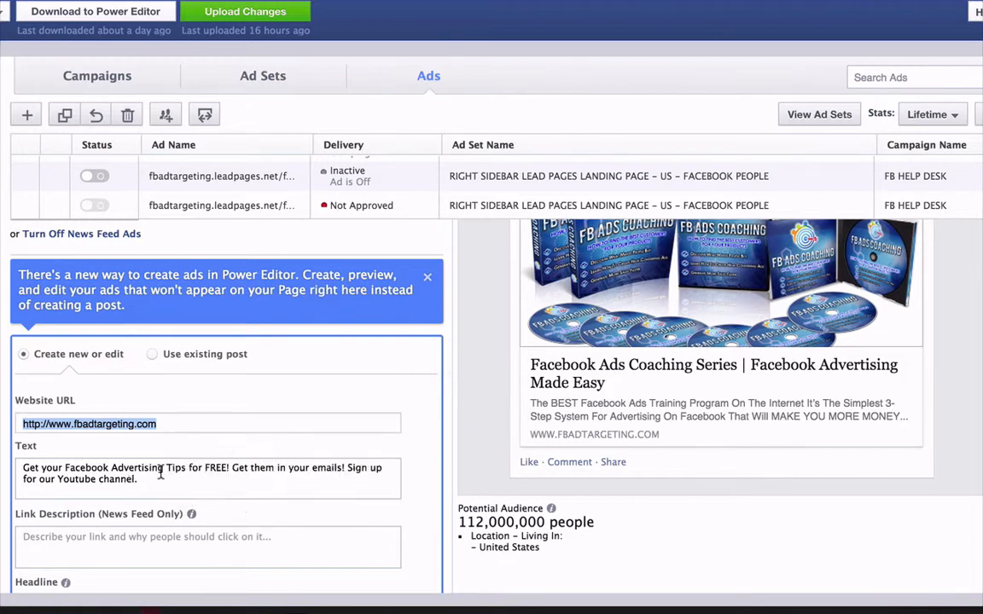
{"action": "scroll", "coordinate": [870, 461], "scroll_direction": "up", "scroll_amount": 1}
{"action": "scroll", "coordinate": [870, 461], "scroll_direction": "up", "scroll_amount": 3}
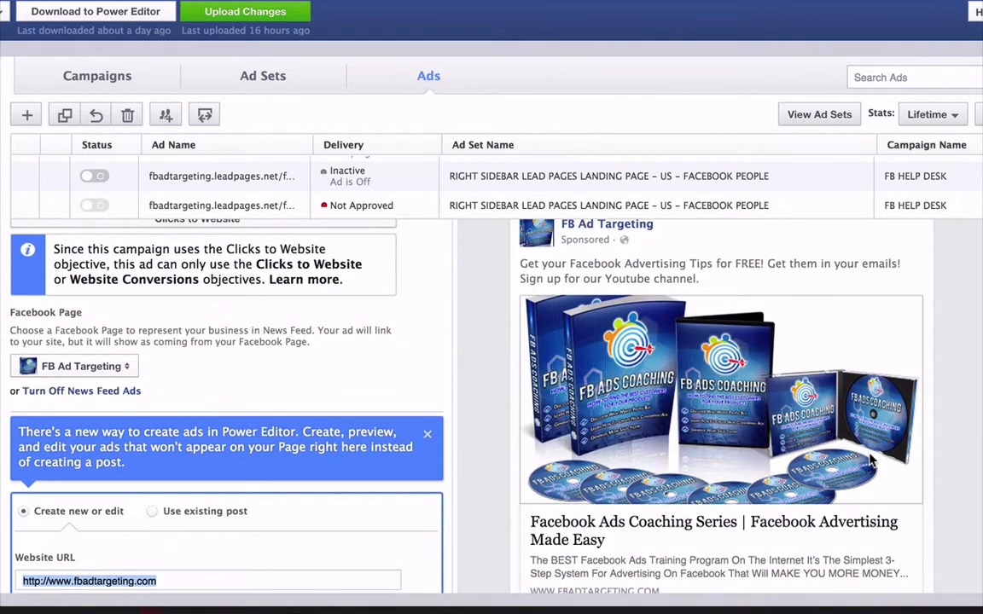
{"action": "scroll", "coordinate": [870, 461], "scroll_direction": "down", "scroll_amount": 1}
{"action": "scroll", "coordinate": [870, 460], "scroll_direction": "down", "scroll_amount": 1}
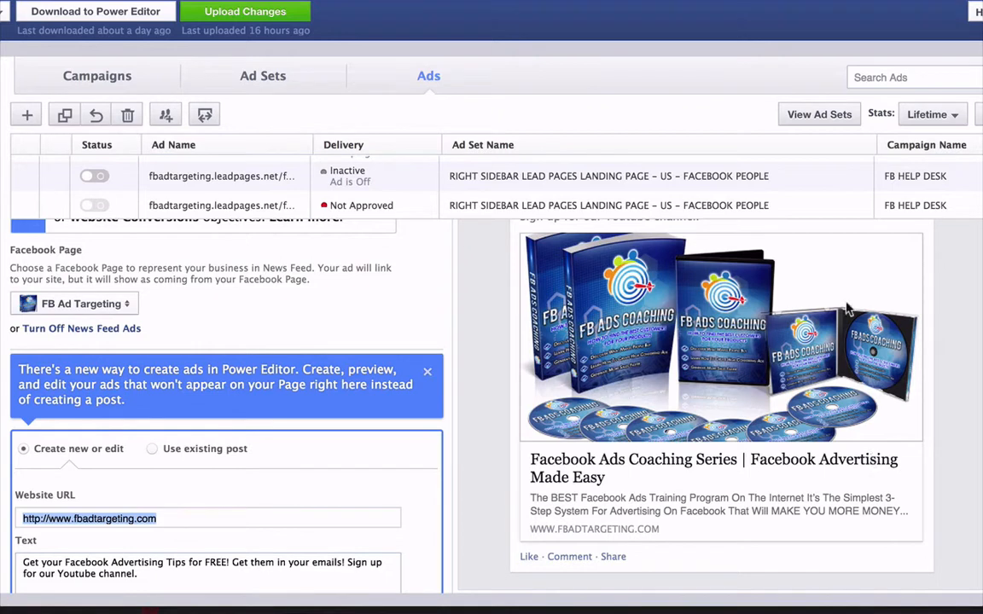
{"action": "scroll", "coordinate": [751, 350], "scroll_direction": "down", "scroll_amount": 3}
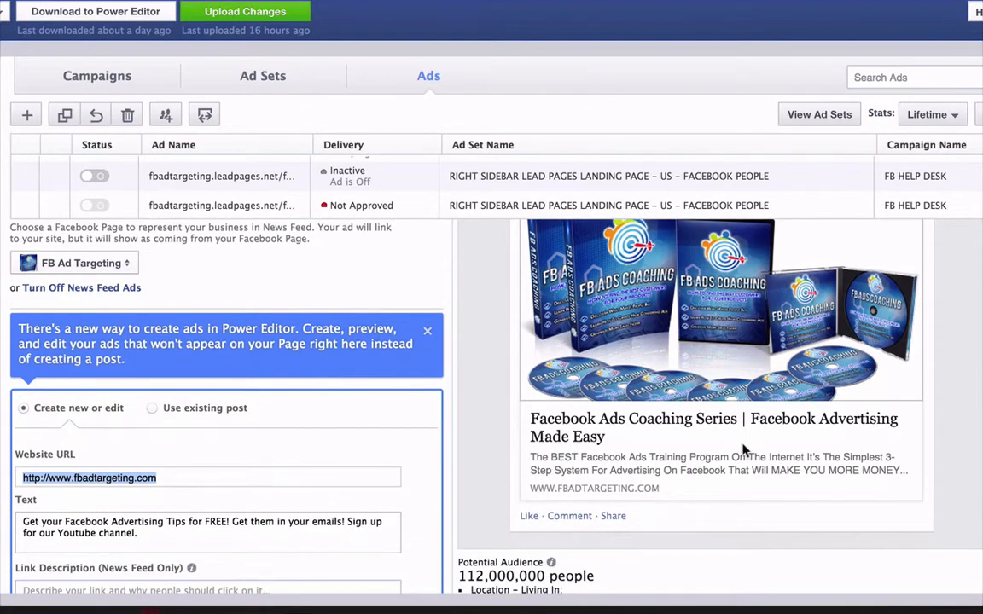
{"action": "key", "text": "Tab"}
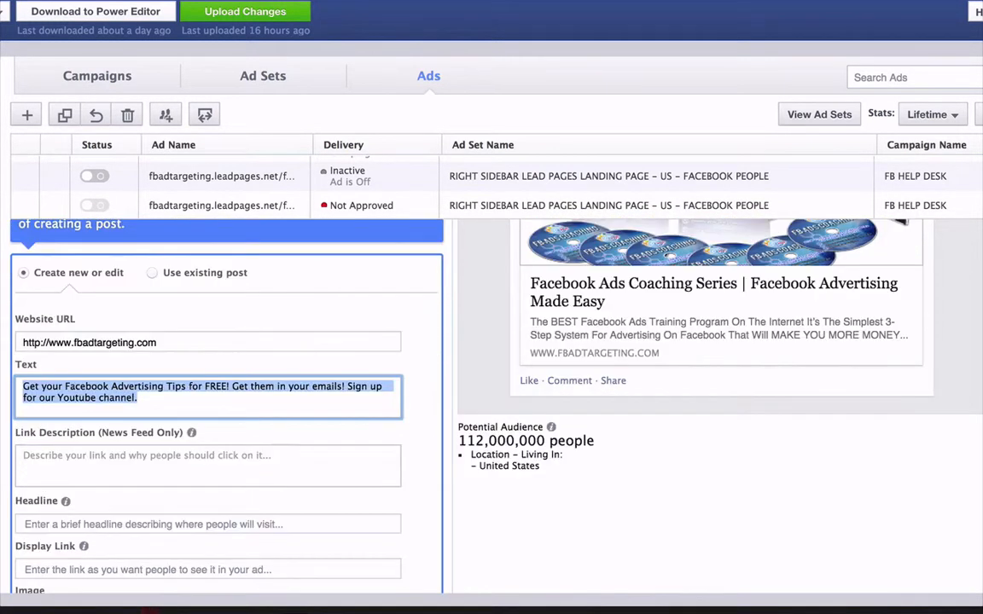
{"action": "key", "text": "ctrl+c"}
{"action": "left_click", "coordinate": [78, 461]}
{"action": "key", "text": "ctrl+v"}
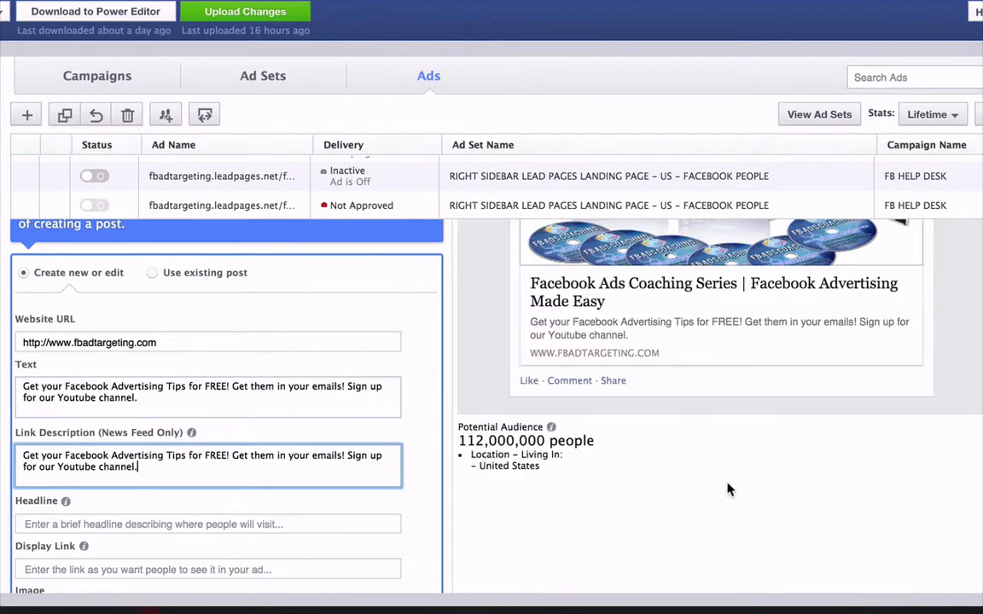
Step: Reuse the copied ad text as the ad's Headline and check it in the Desktop News Feed preview
{"action": "scroll", "coordinate": [727, 489], "scroll_direction": "up", "scroll_amount": 6}
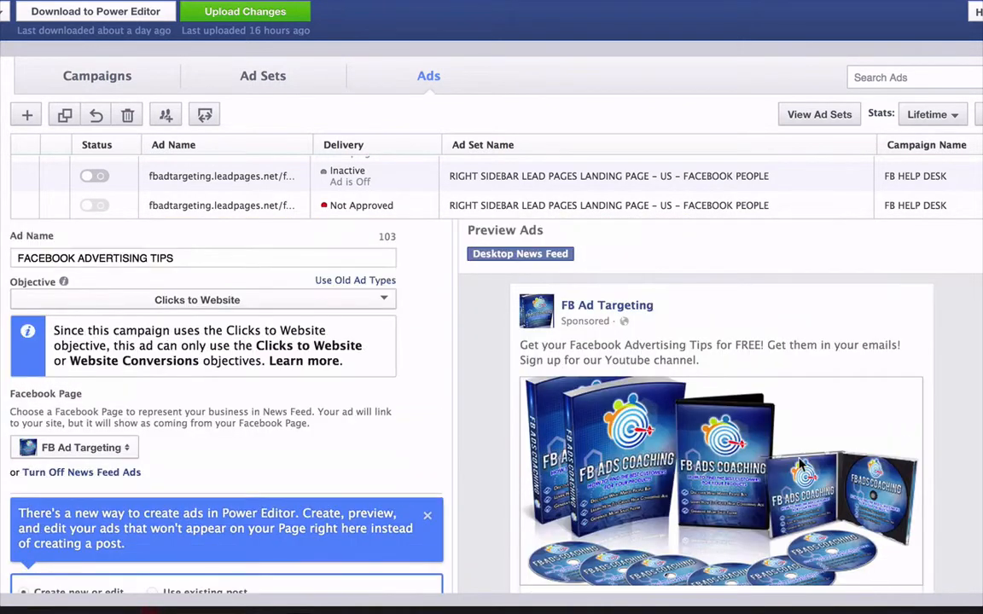
{"action": "scroll", "coordinate": [764, 401], "scroll_direction": "down", "scroll_amount": 5}
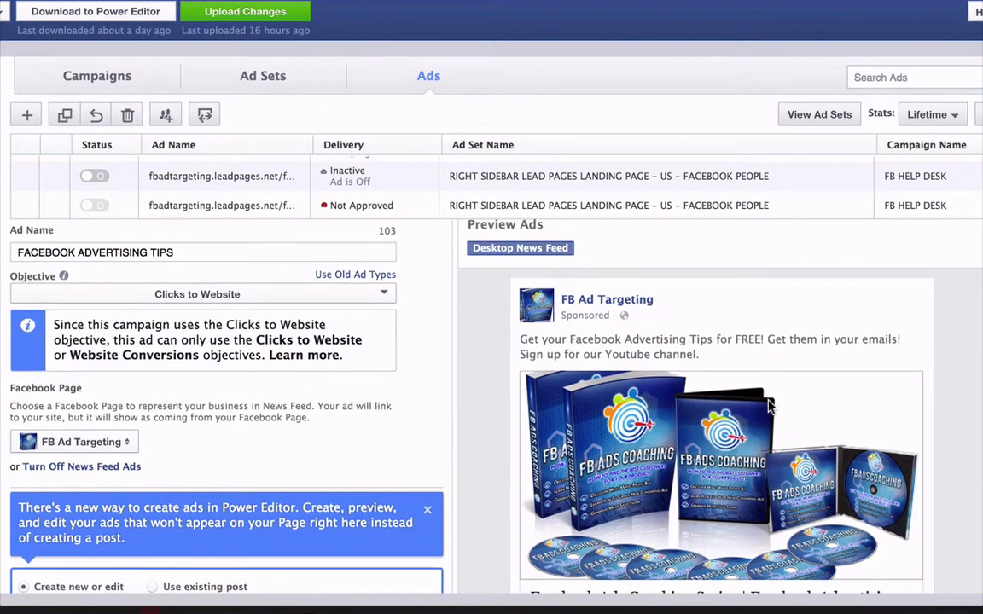
{"action": "scroll", "coordinate": [768, 408], "scroll_direction": "down", "scroll_amount": 4}
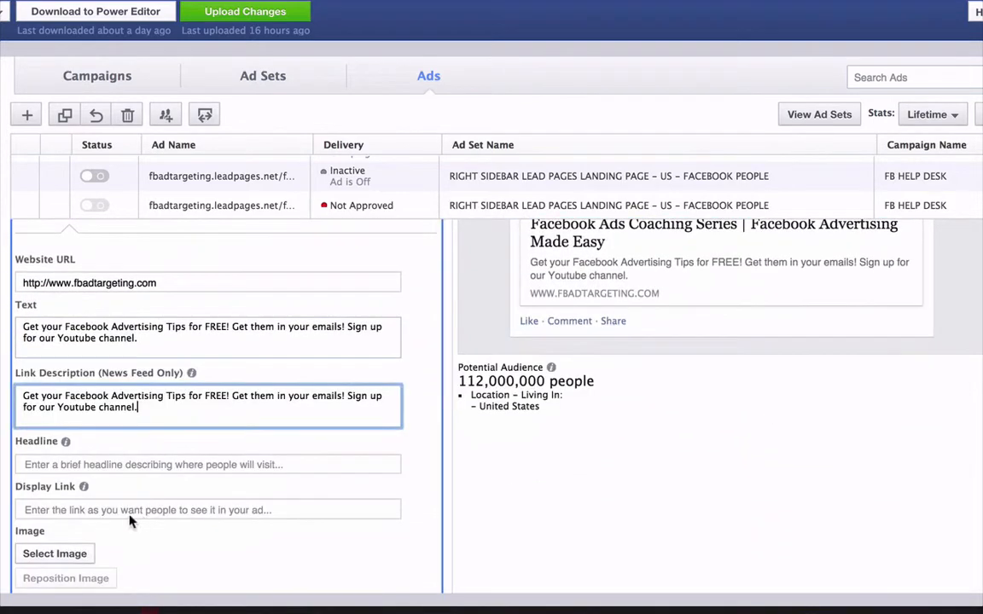
{"action": "left_click", "coordinate": [100, 464]}
{"action": "key", "text": "super+v"}
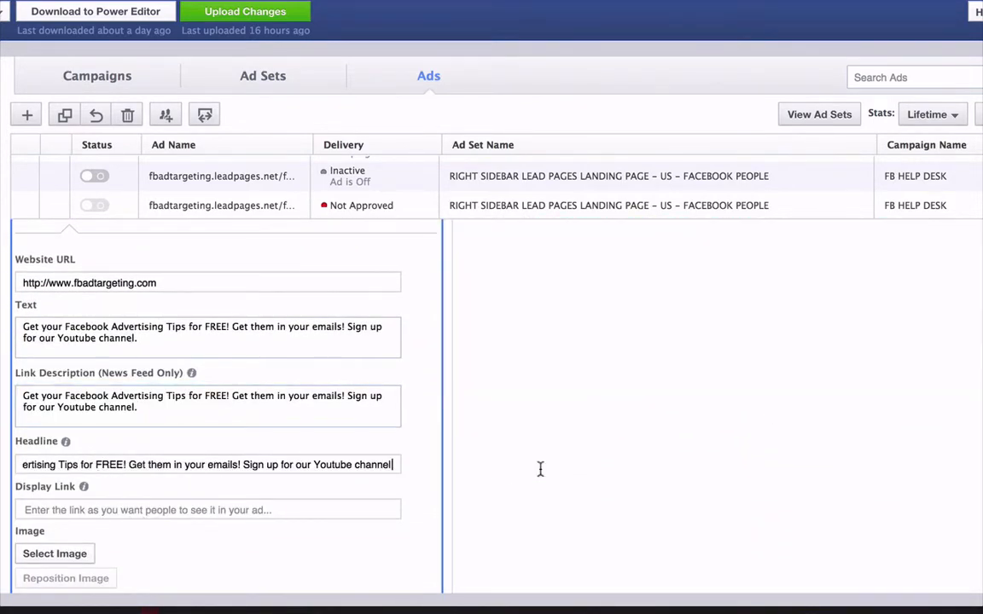
{"action": "scroll", "coordinate": [731, 461], "scroll_direction": "up", "scroll_amount": 10}
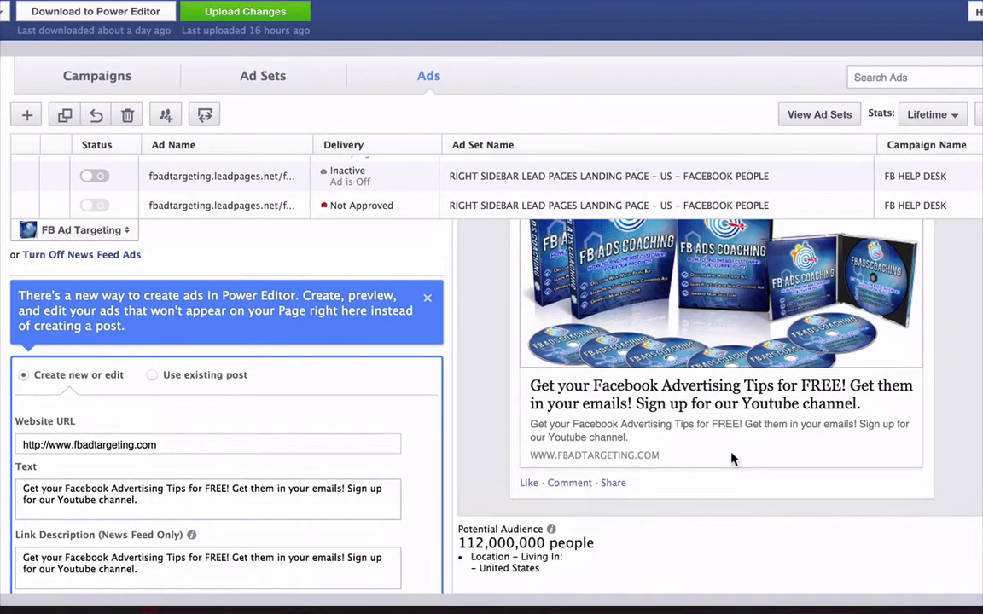
{"action": "scroll", "coordinate": [731, 461], "scroll_direction": "down", "scroll_amount": 10}
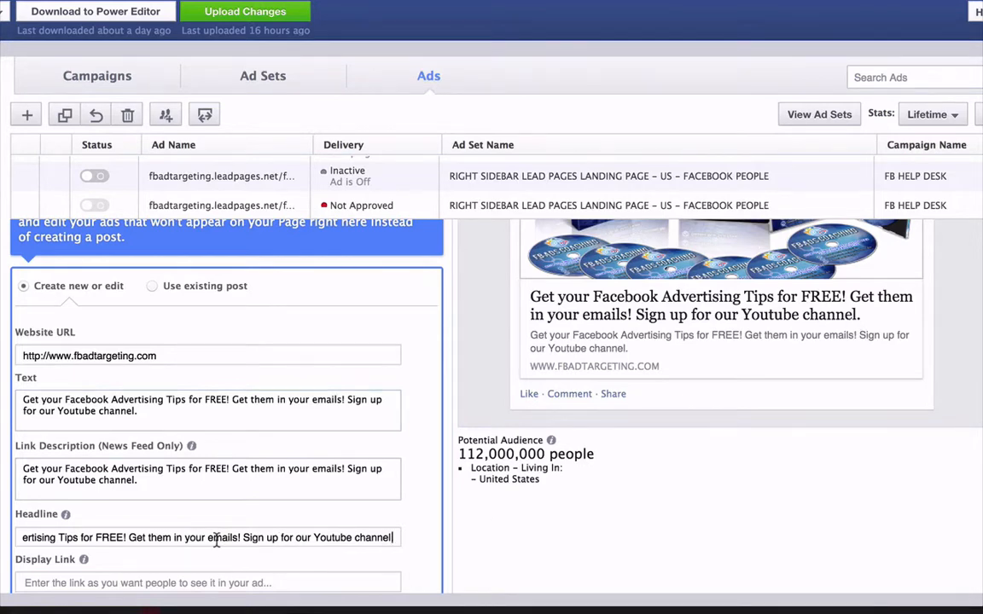
Step: Fill the ad's Display Link with the same copied ad text and check how the preview shows it
{"action": "scroll", "coordinate": [216, 540], "scroll_direction": "down", "scroll_amount": 2}
{"action": "left_click", "coordinate": [160, 526]}
{"action": "key", "text": "ctrl+v"}
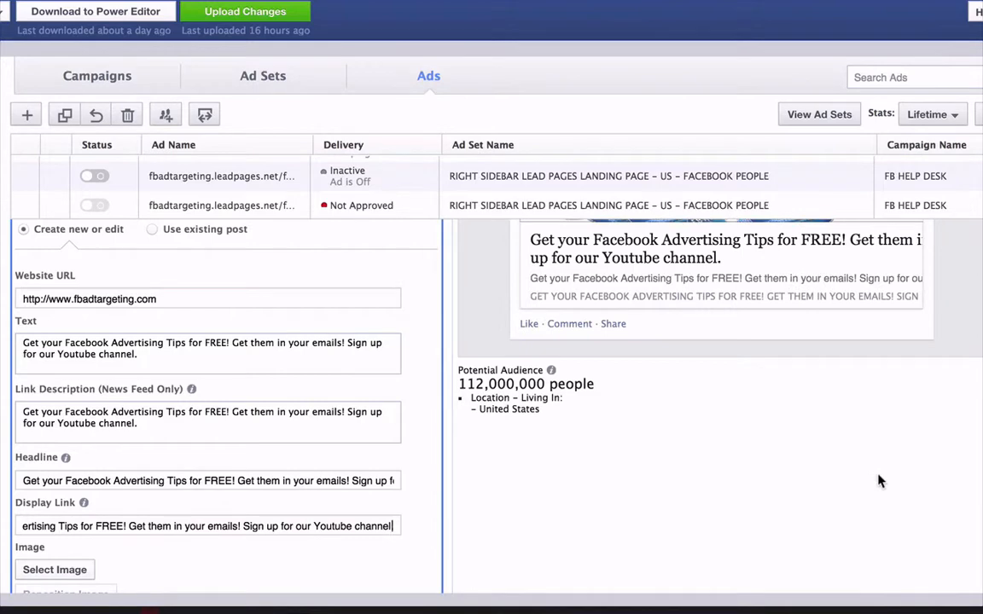
{"action": "scroll", "coordinate": [879, 482], "scroll_direction": "up", "scroll_amount": 3}
{"action": "scroll", "coordinate": [693, 388], "scroll_direction": "up", "scroll_amount": 8}
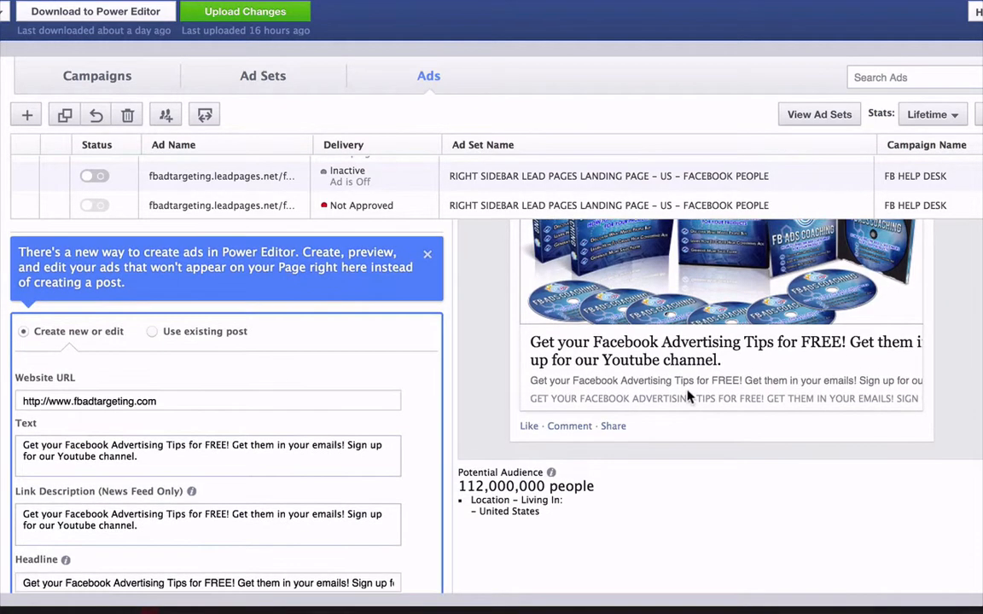
{"action": "scroll", "coordinate": [858, 480], "scroll_direction": "down", "scroll_amount": 10}
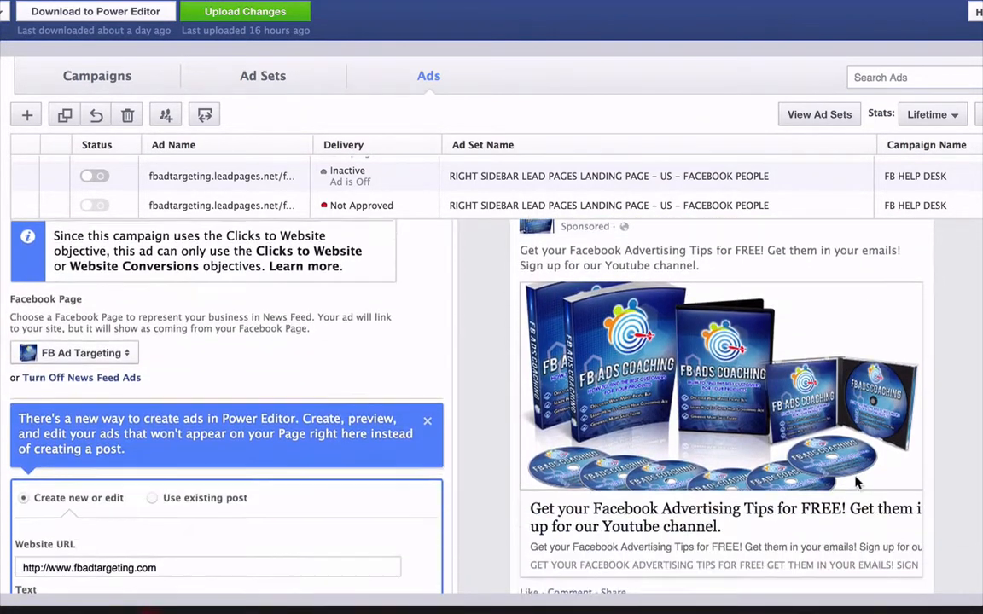
{"action": "scroll", "coordinate": [857, 481], "scroll_direction": "down", "scroll_amount": 7}
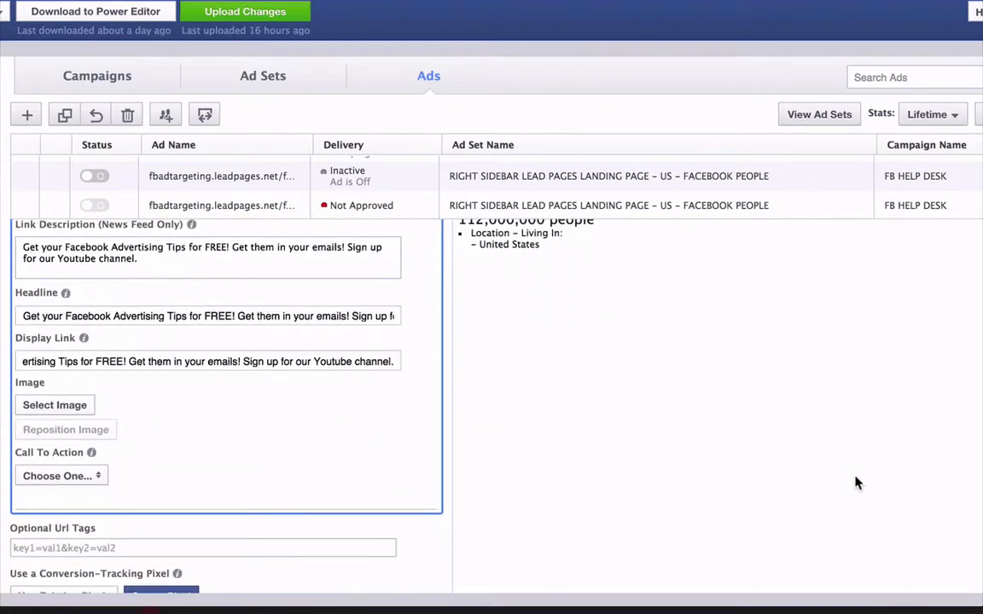
Step: Switch the ad's pricing to CPC with a maximum bid of .85 USD per click
{"action": "left_click", "coordinate": [49, 436]}
{"action": "left_click", "coordinate": [117, 268]}
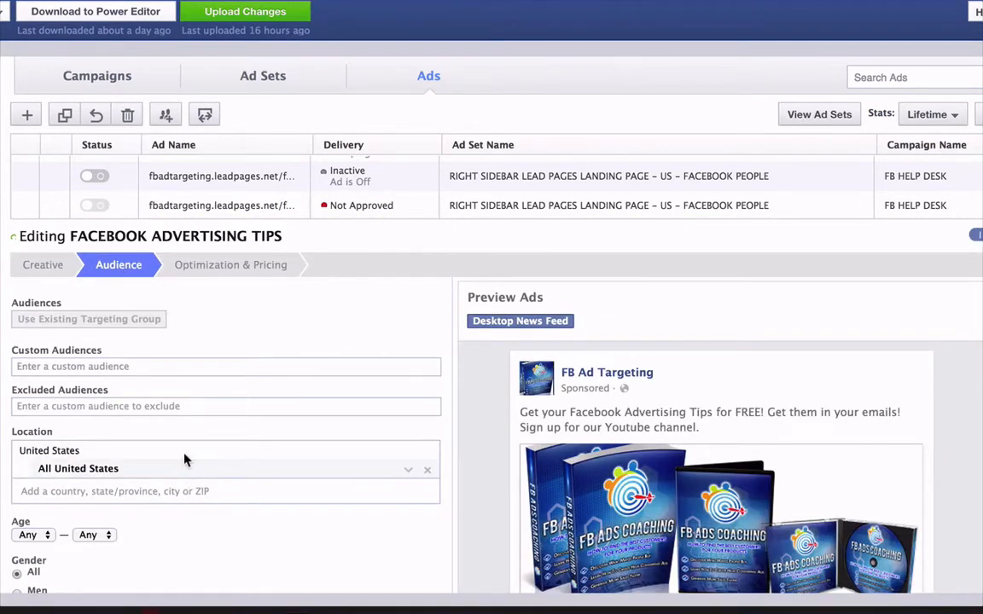
{"action": "left_click", "coordinate": [218, 266]}
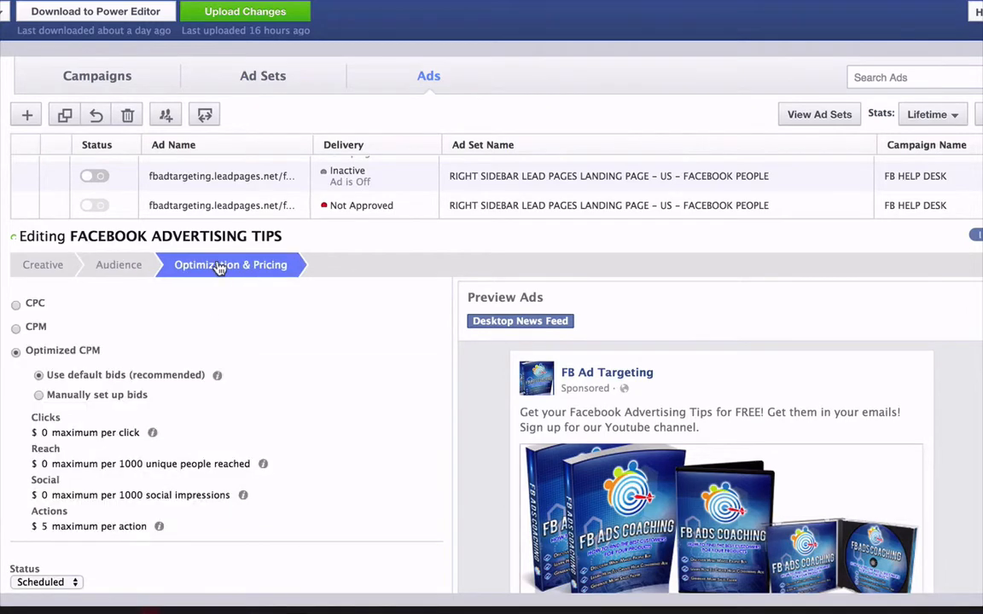
{"action": "left_click", "coordinate": [18, 306]}
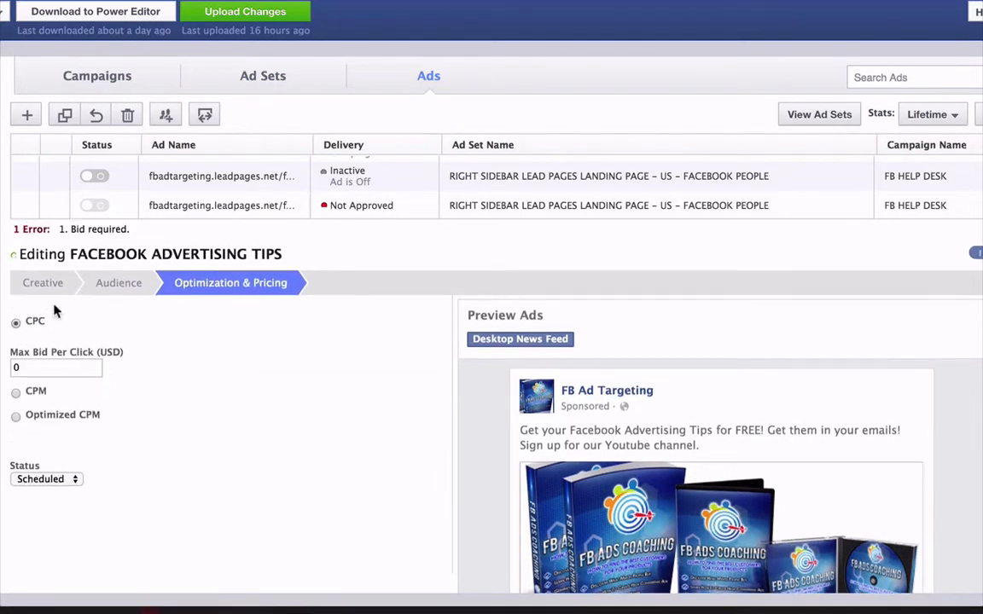
{"action": "left_click", "coordinate": [81, 367]}
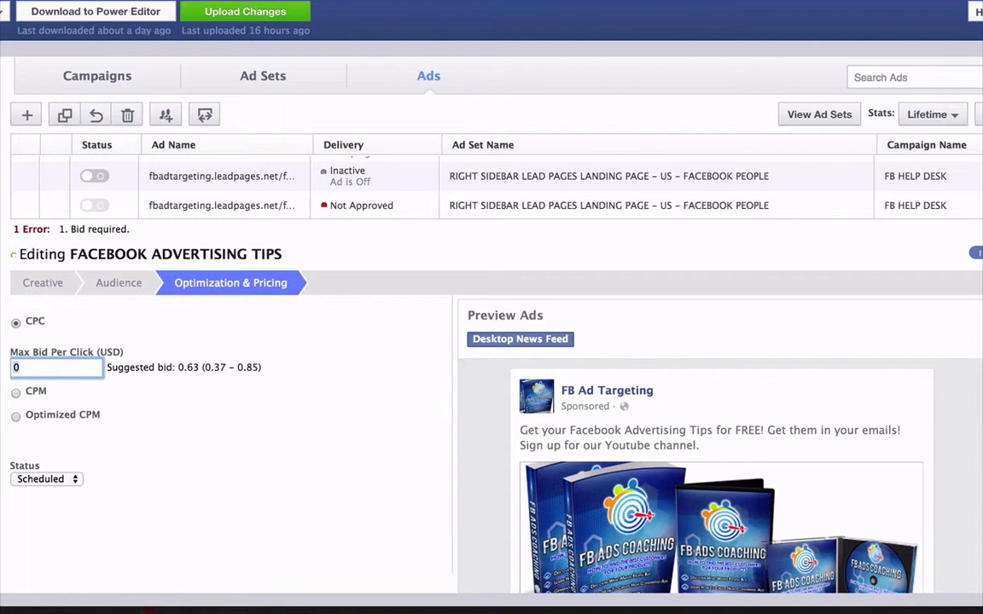
{"action": "type", "text": ".85"}
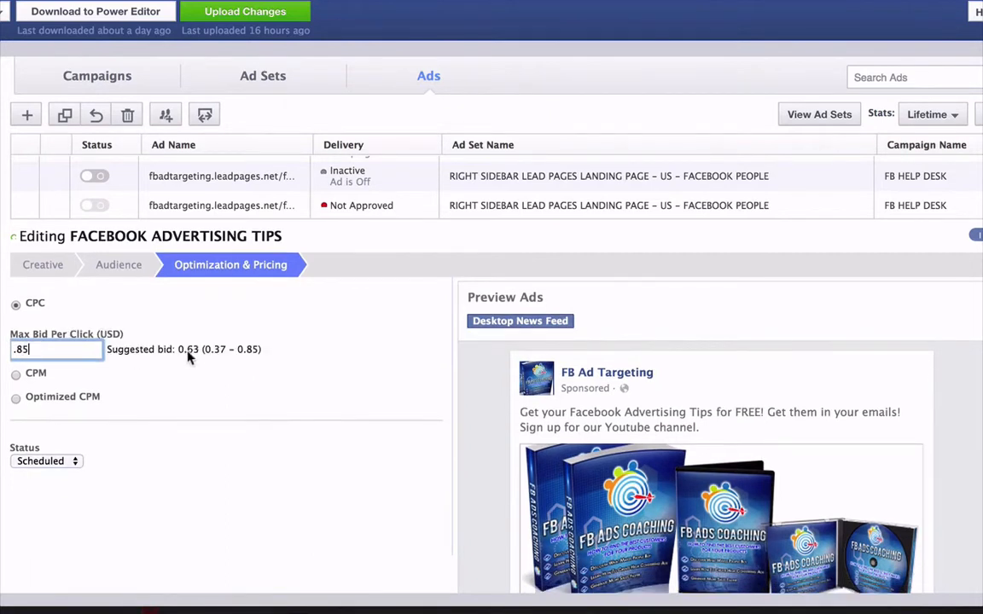
{"action": "left_click", "coordinate": [290, 355]}
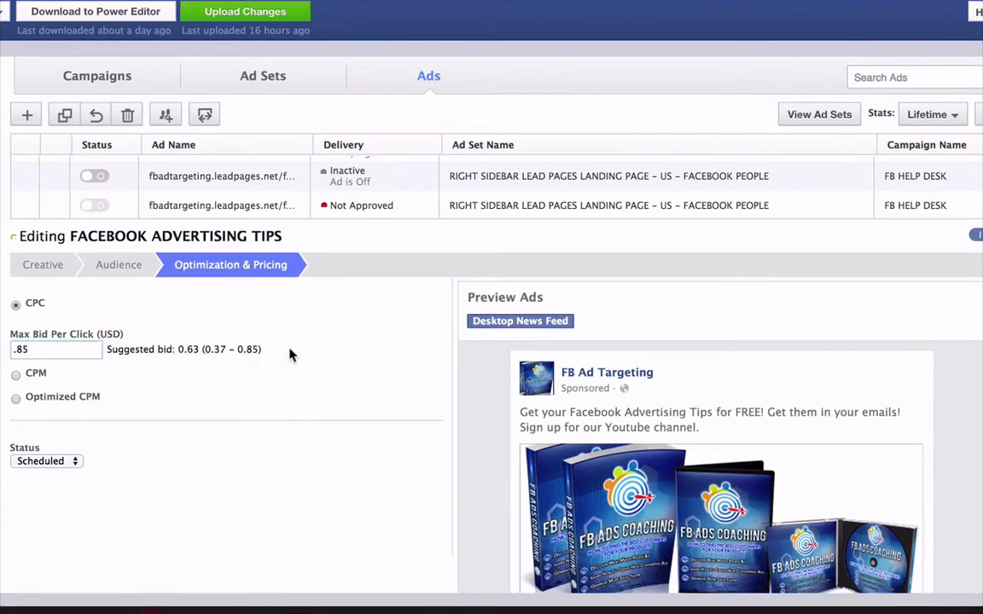
Step: Add "facebook for business" as an interest in the ad's audience and check the resulting potential audience
{"action": "left_click", "coordinate": [124, 268]}
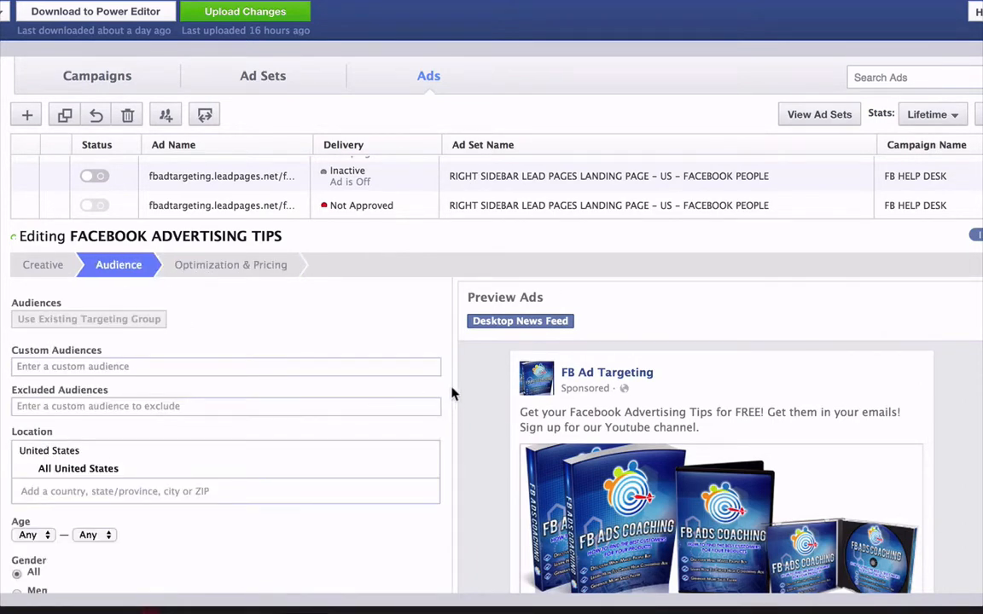
{"action": "scroll", "coordinate": [955, 411], "scroll_direction": "down", "scroll_amount": 3}
{"action": "scroll", "coordinate": [955, 410], "scroll_direction": "down", "scroll_amount": 2}
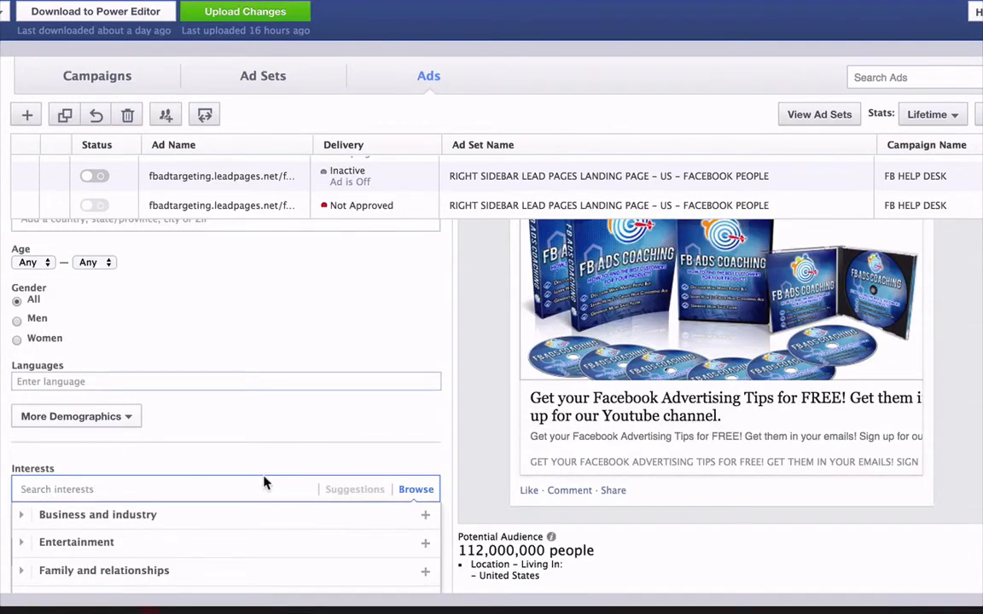
{"action": "type", "text": "face"}
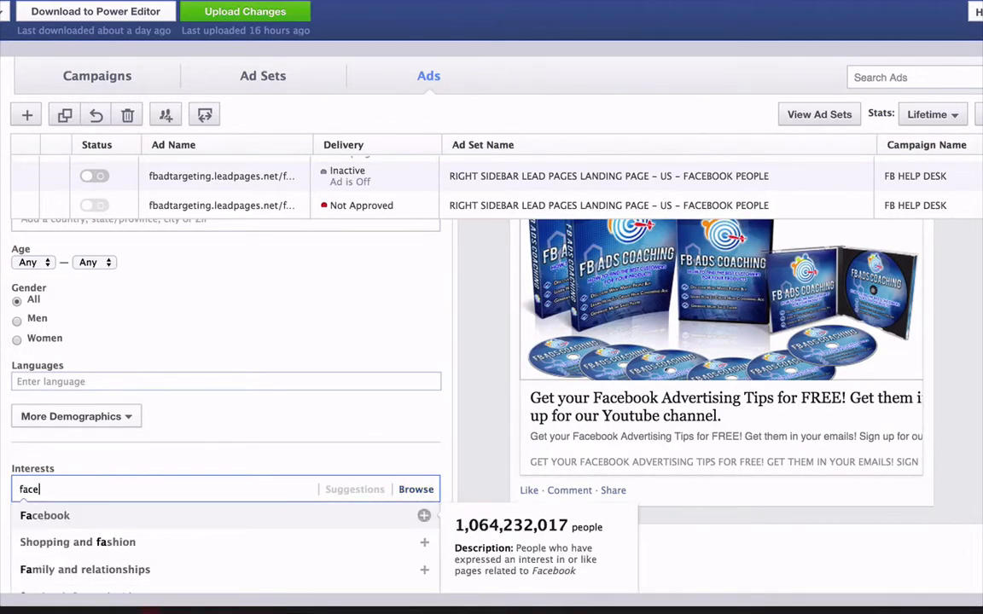
{"action": "type", "text": "book for business"}
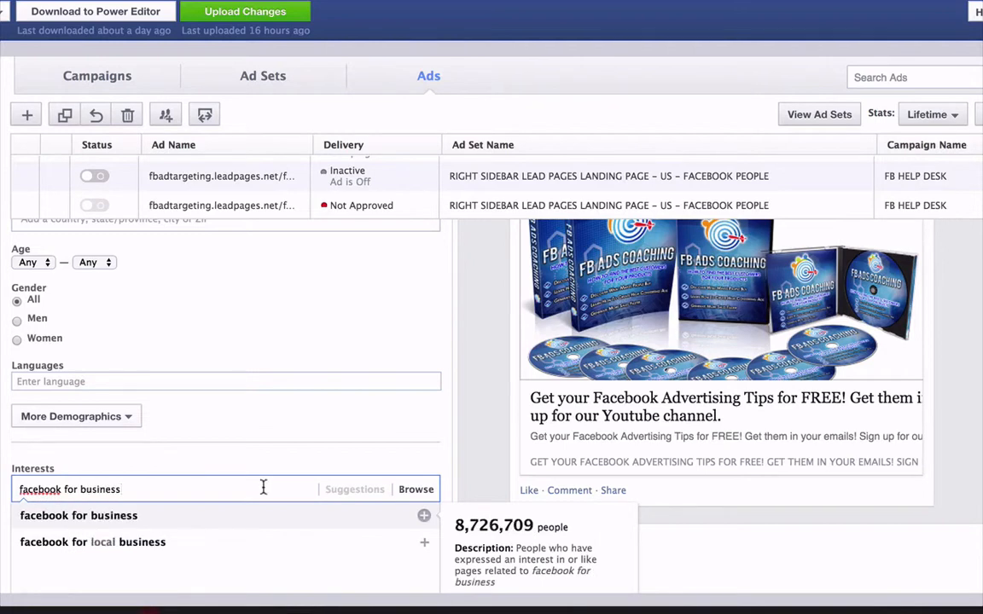
{"action": "left_click", "coordinate": [208, 518]}
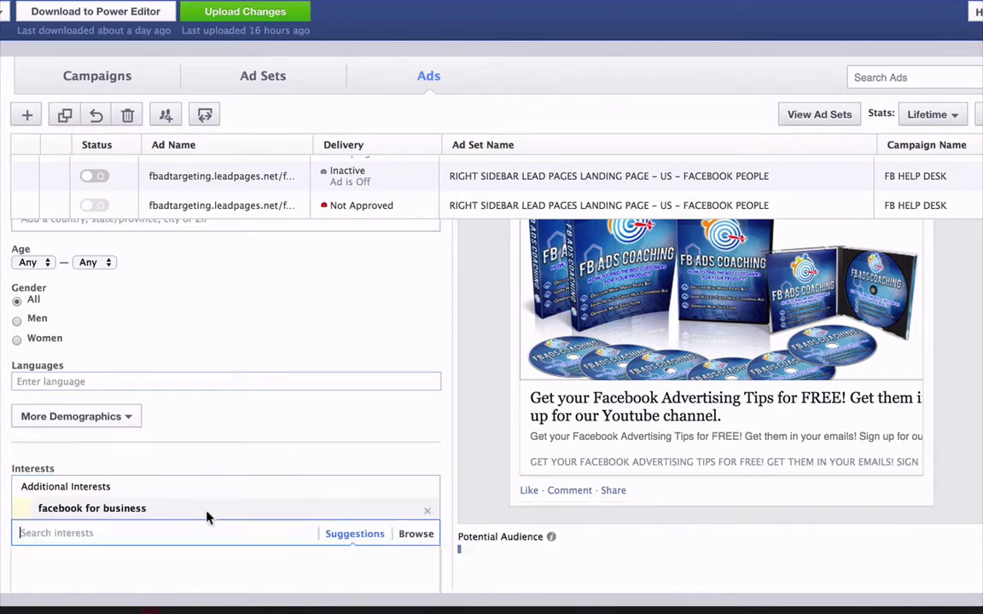
{"action": "scroll", "coordinate": [794, 534], "scroll_direction": "down", "scroll_amount": 4}
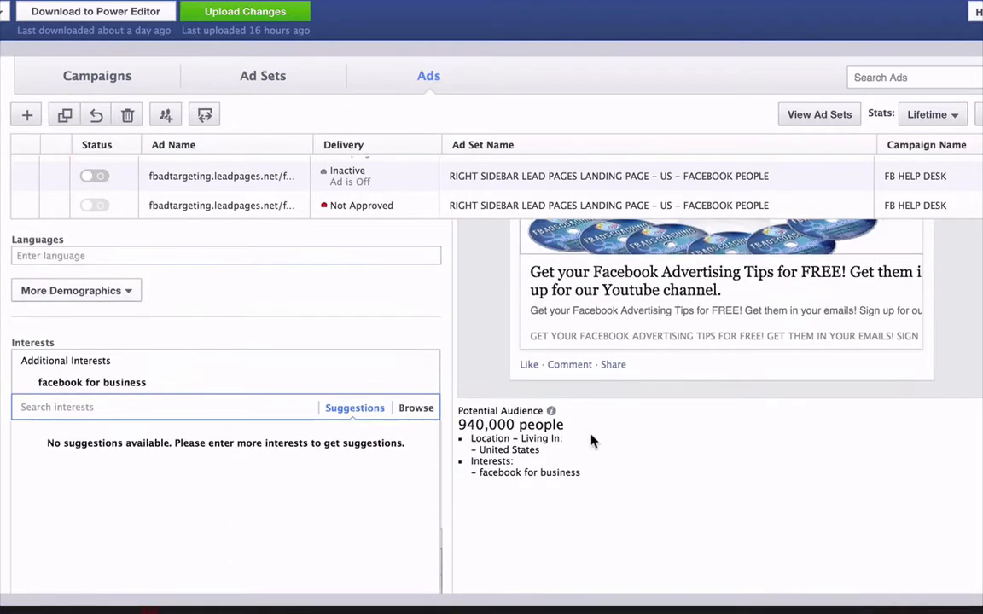
Step: Upload the new FACEBOOK ADVERTISING TIPS campaign with its ad set and ad
{"action": "scroll", "coordinate": [592, 438], "scroll_direction": "up", "scroll_amount": 5}
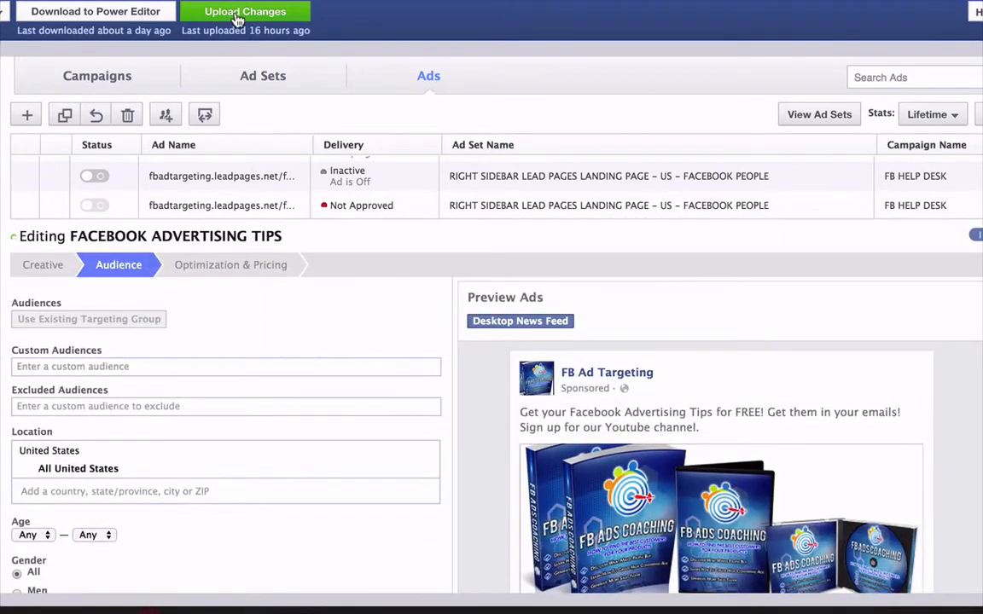
{"action": "left_click", "coordinate": [238, 19]}
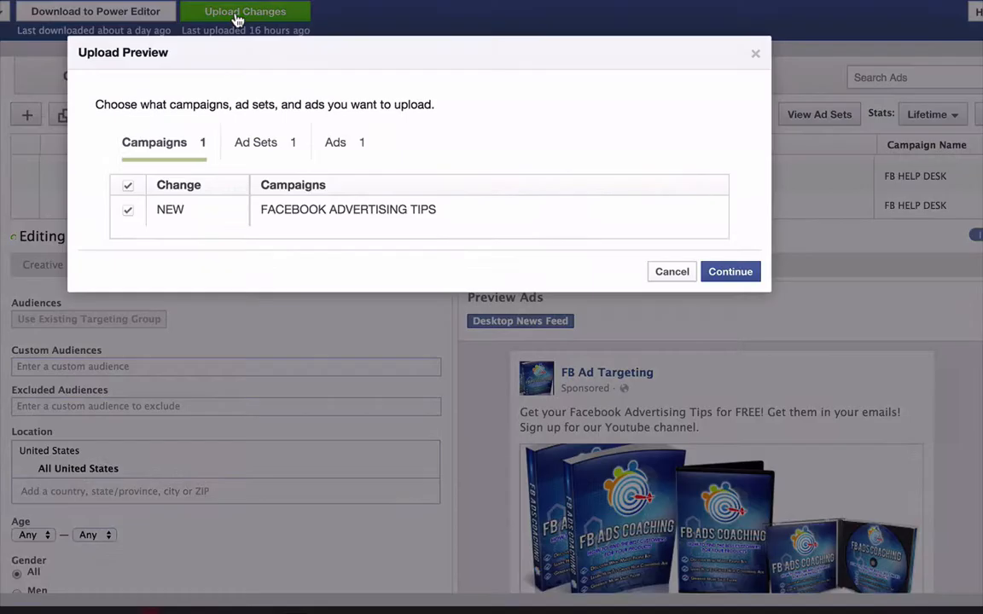
{"action": "left_click", "coordinate": [729, 273]}
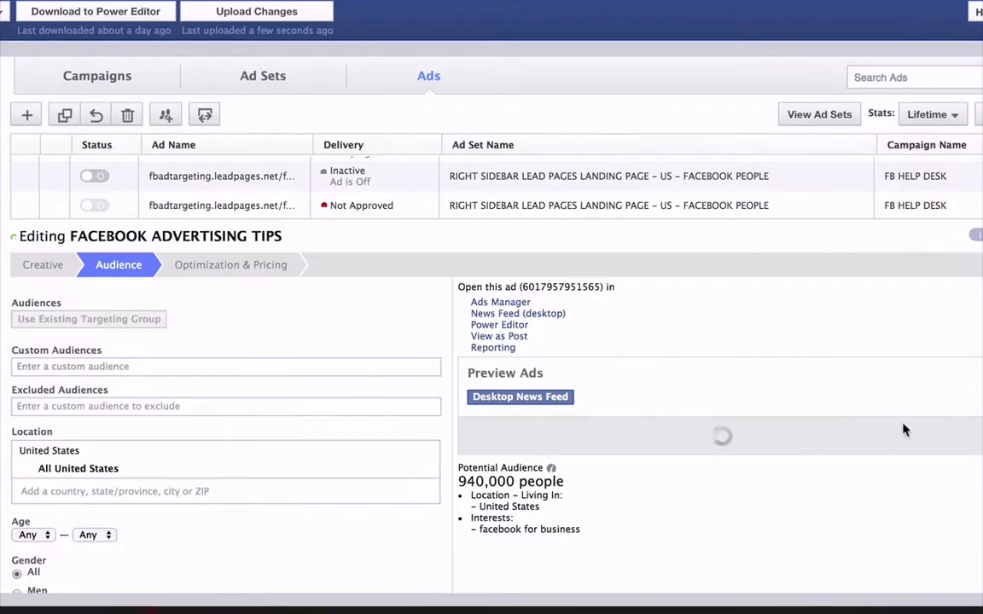
Step: Review the uploaded ad's audience settings, Desktop News Feed preview and potential audience
{"action": "scroll", "coordinate": [932, 421], "scroll_direction": "down", "scroll_amount": 4}
{"action": "scroll", "coordinate": [932, 421], "scroll_direction": "down", "scroll_amount": 5}
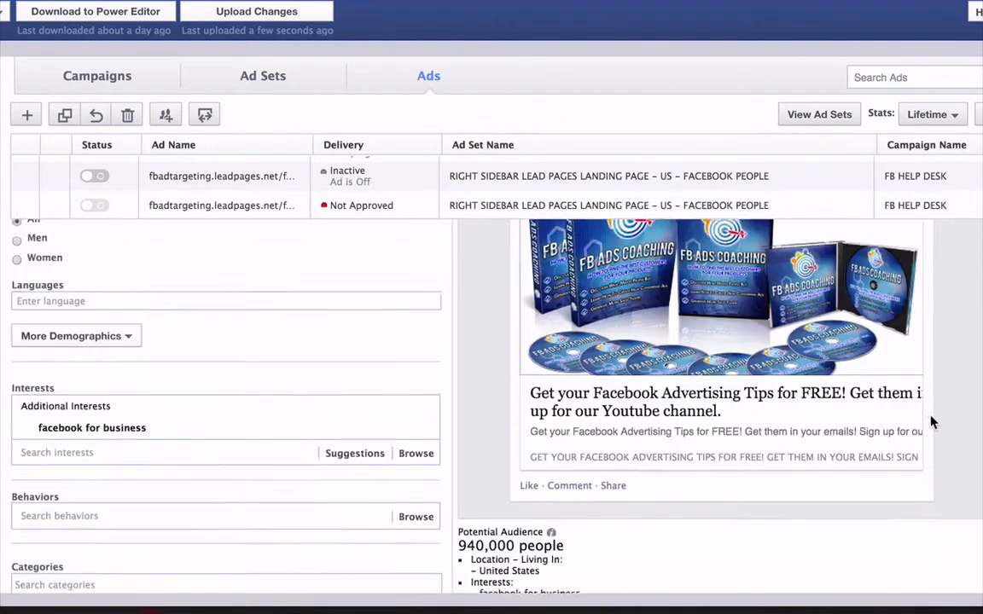
{"action": "scroll", "coordinate": [933, 422], "scroll_direction": "up", "scroll_amount": 4}
{"action": "scroll", "coordinate": [933, 422], "scroll_direction": "up", "scroll_amount": 4}
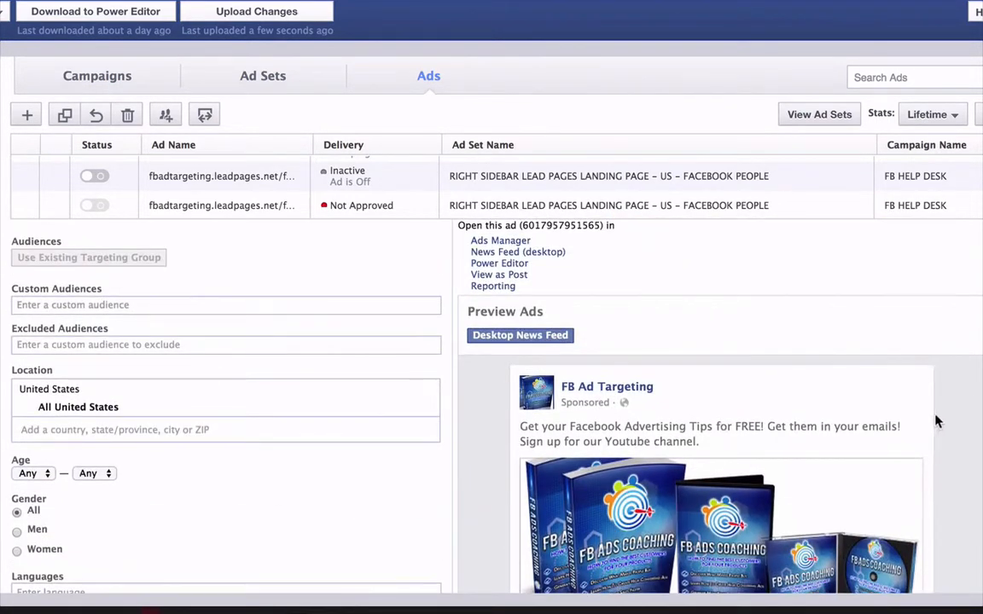
{"action": "scroll", "coordinate": [956, 403], "scroll_direction": "up", "scroll_amount": 1}
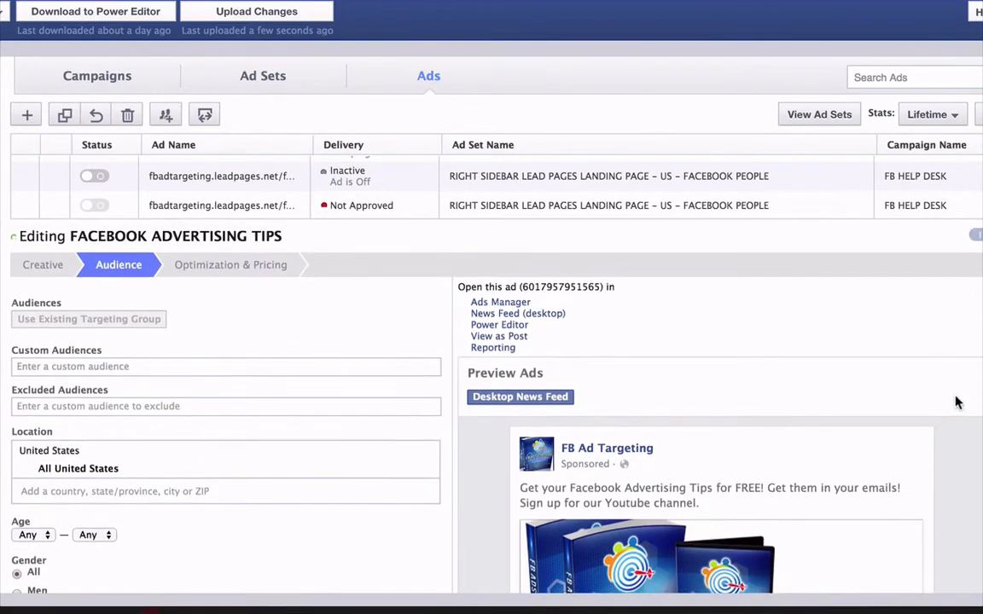
{"action": "scroll", "coordinate": [956, 402], "scroll_direction": "down", "scroll_amount": 7}
{"action": "scroll", "coordinate": [956, 403], "scroll_direction": "down", "scroll_amount": 2}
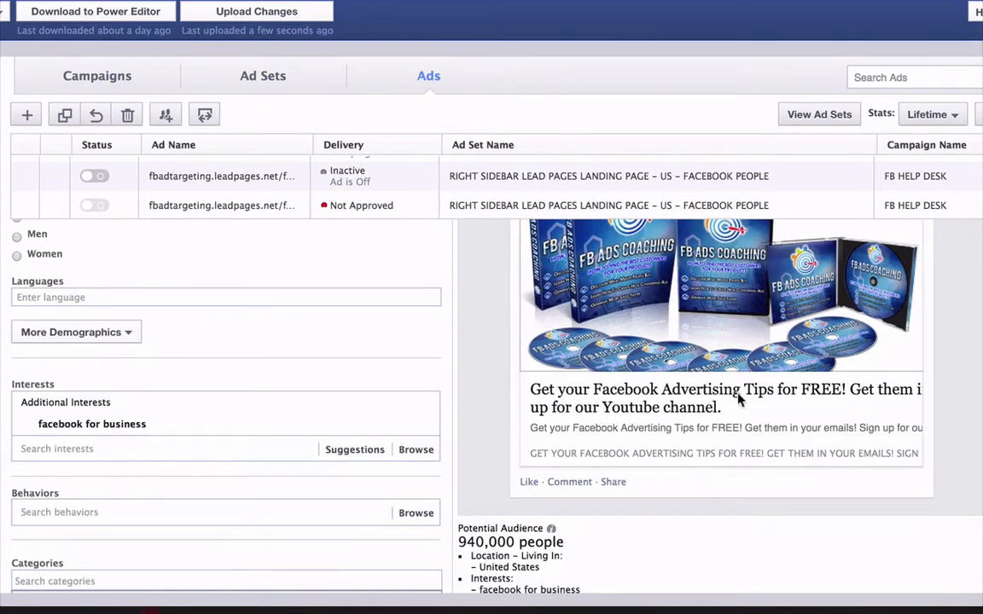
{"action": "scroll", "coordinate": [602, 363], "scroll_direction": "up", "scroll_amount": 4}
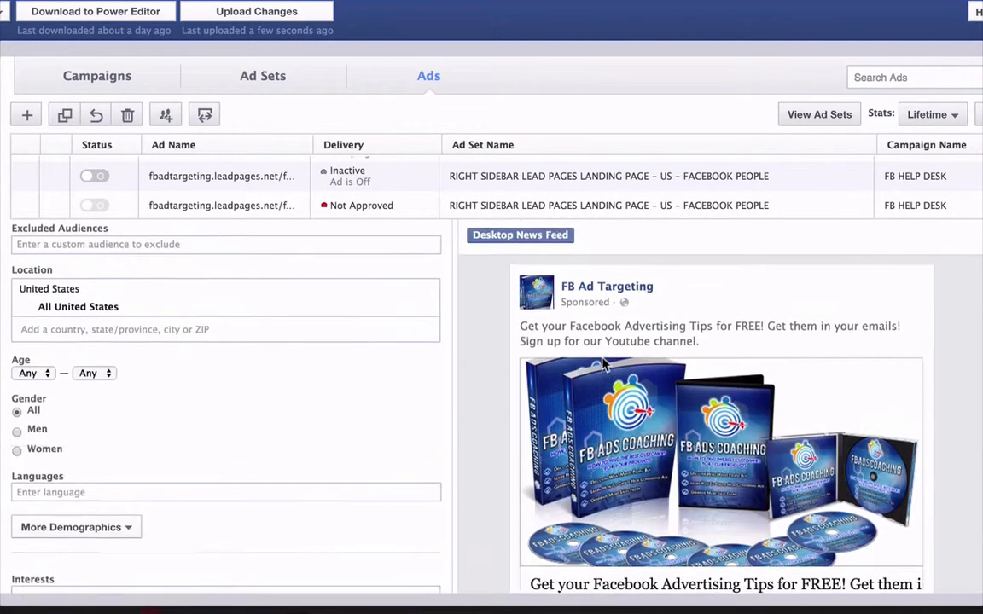
{"action": "scroll", "coordinate": [950, 386], "scroll_direction": "down", "scroll_amount": 2}
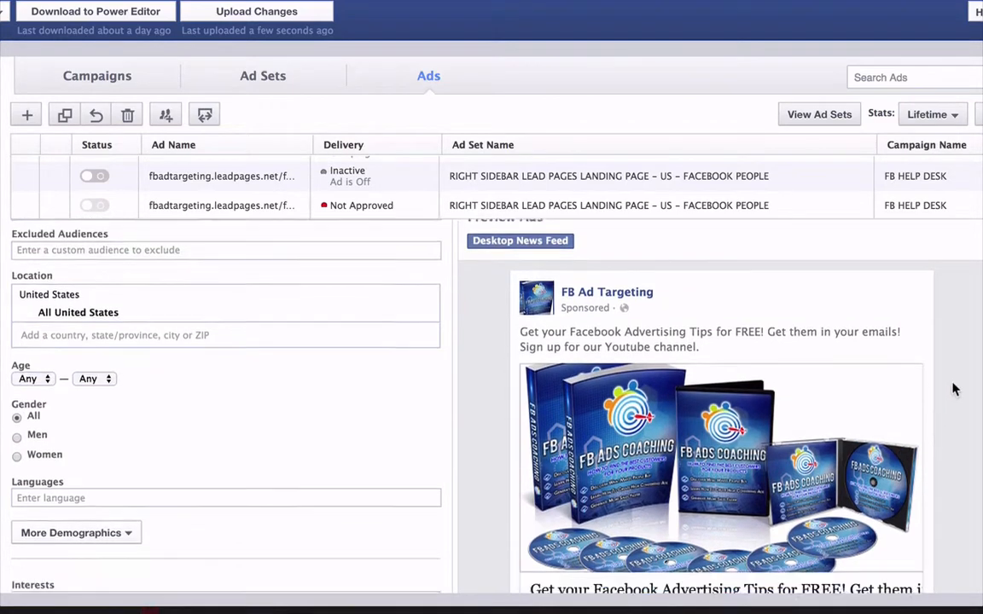
{"action": "scroll", "coordinate": [954, 389], "scroll_direction": "up", "scroll_amount": 3}
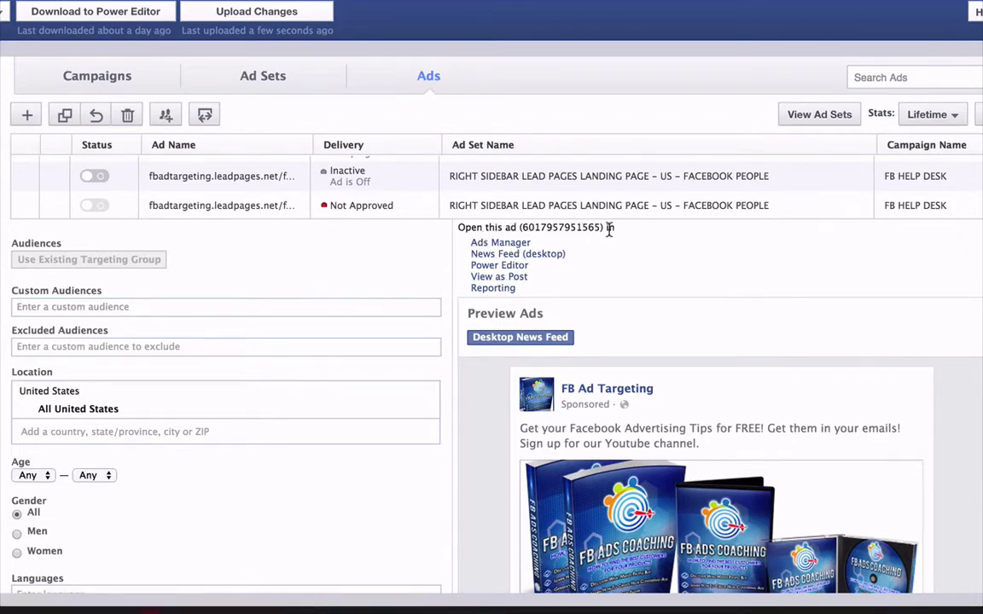
Step: Open the uploaded ad in Ads Manager and expand its creative, bidding and targeting details
{"action": "left_click", "coordinate": [488, 247]}
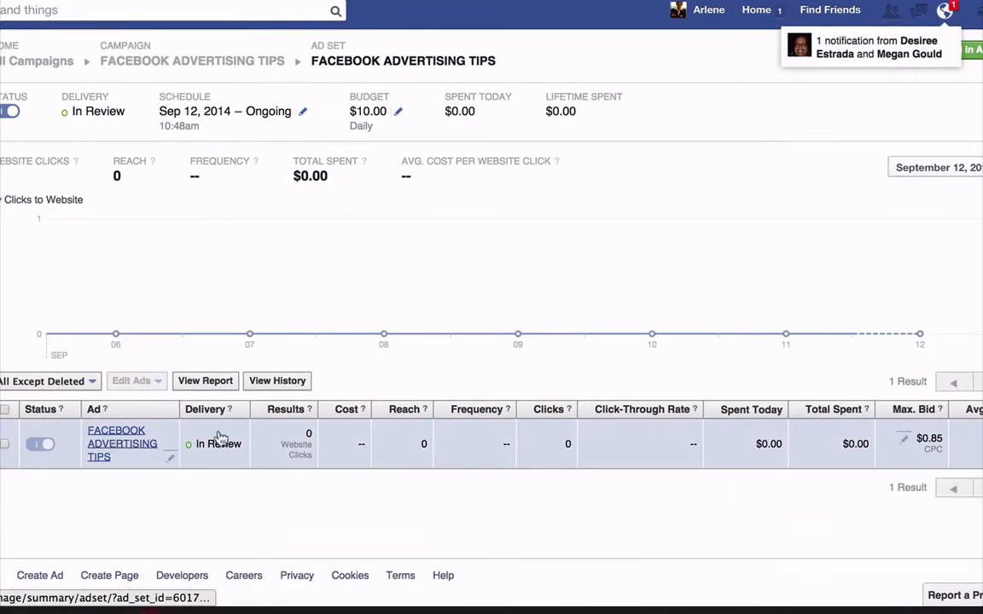
{"action": "scroll", "coordinate": [254, 519], "scroll_direction": "down", "scroll_amount": 1}
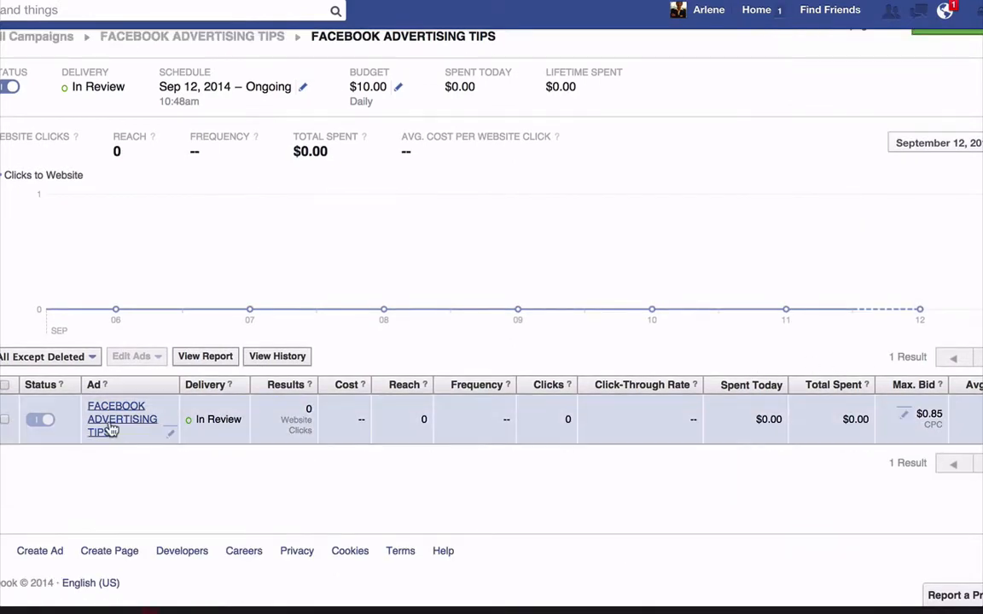
{"action": "left_click", "coordinate": [107, 429]}
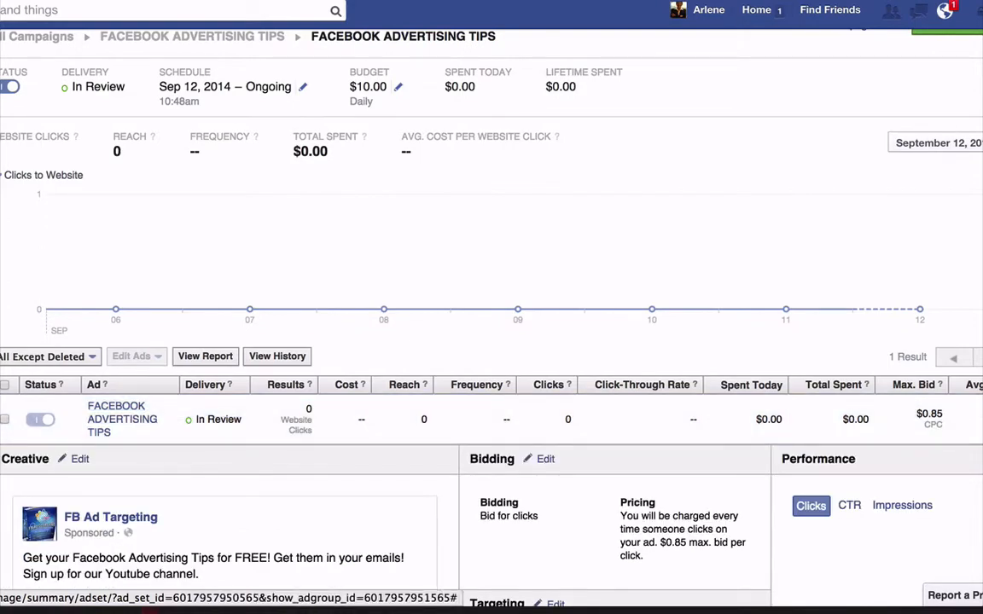
{"action": "scroll", "coordinate": [103, 427], "scroll_direction": "down", "scroll_amount": 5}
{"action": "scroll", "coordinate": [116, 160], "scroll_direction": "up", "scroll_amount": 2}
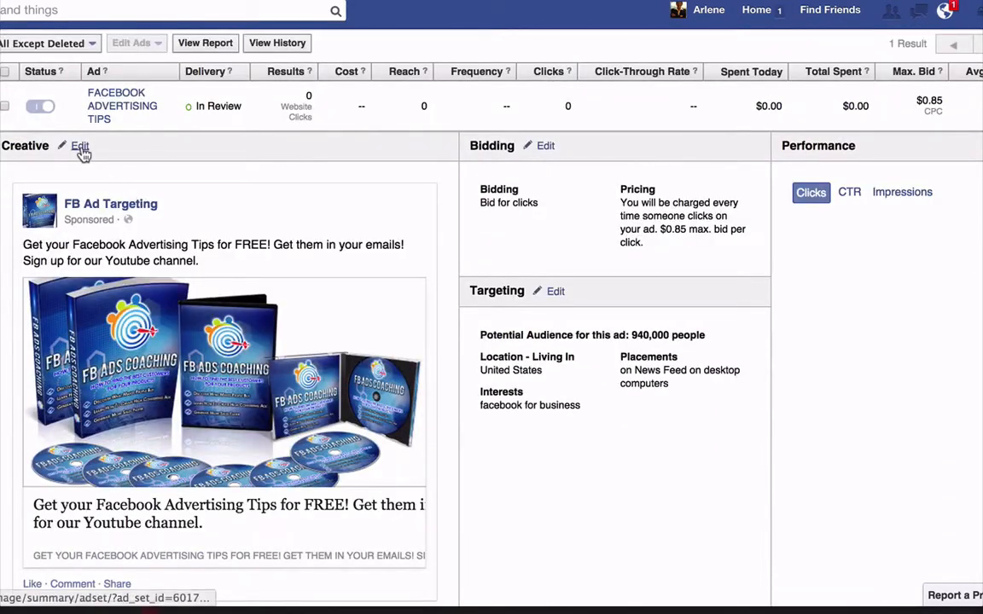
Step: Open the ad's creative for editing, show its advanced options and review the headline, text and News Feed link description
{"action": "left_click", "coordinate": [81, 147]}
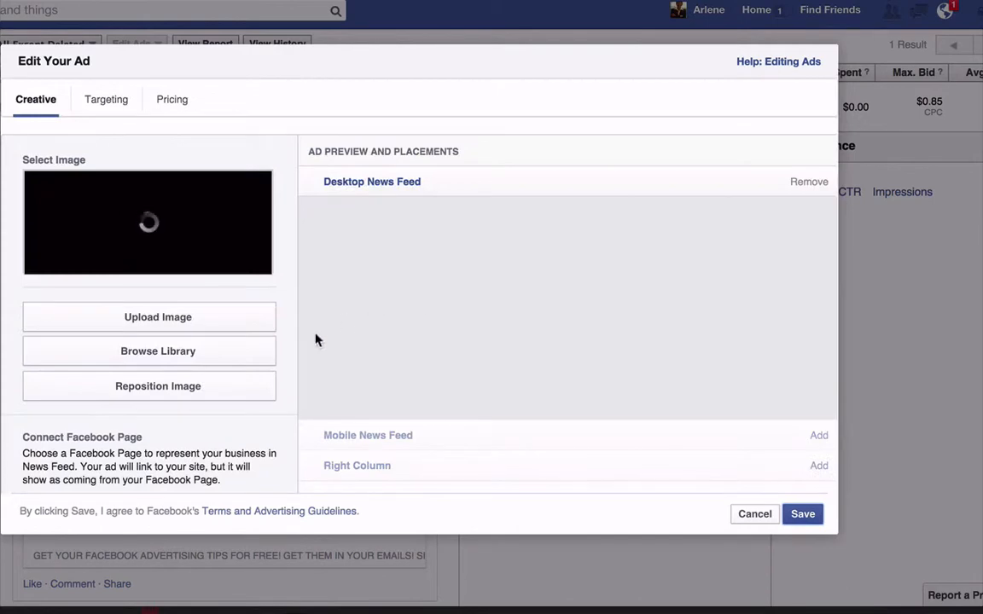
{"action": "scroll", "coordinate": [288, 338], "scroll_direction": "down", "scroll_amount": 5}
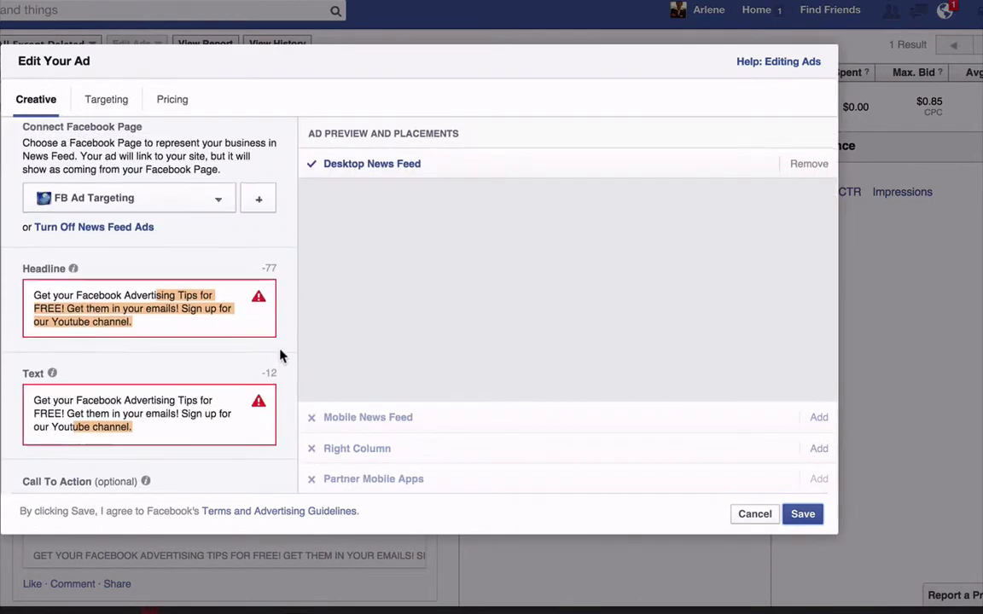
{"action": "scroll", "coordinate": [281, 355], "scroll_direction": "down", "scroll_amount": 2}
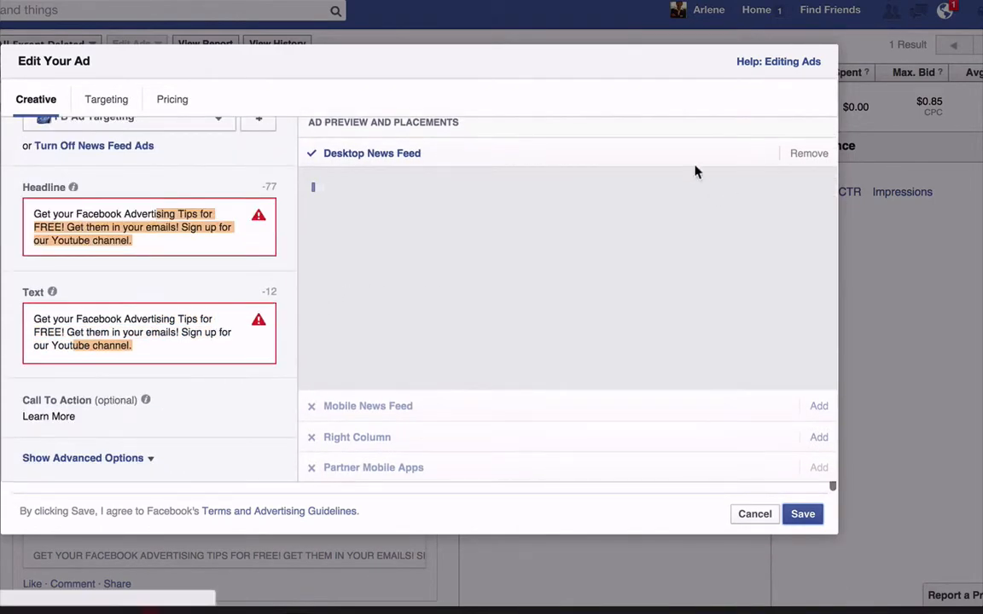
{"action": "scroll", "coordinate": [792, 307], "scroll_direction": "down", "scroll_amount": 5}
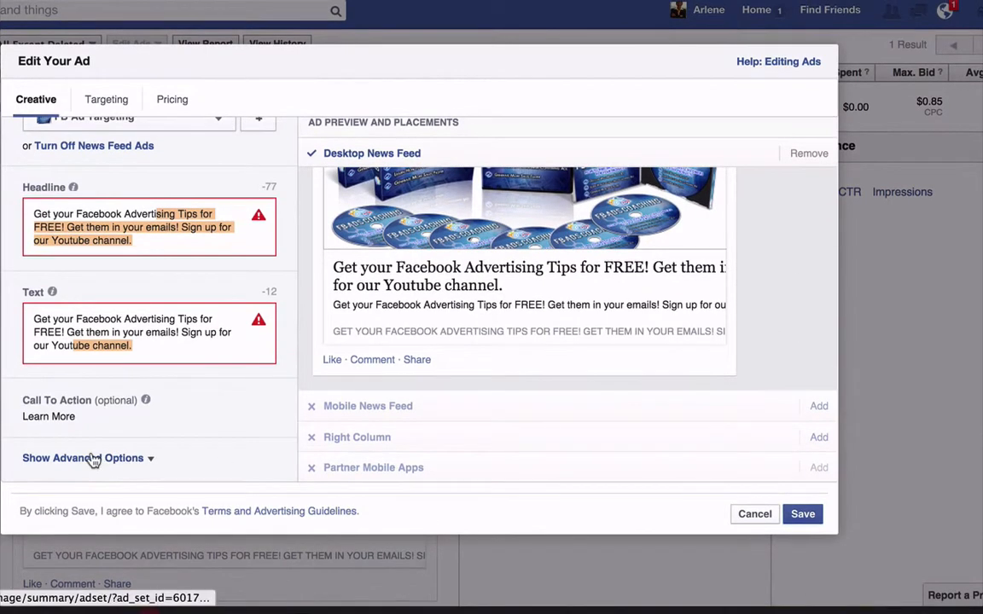
{"action": "left_click", "coordinate": [93, 453]}
{"action": "scroll", "coordinate": [239, 405], "scroll_direction": "down", "scroll_amount": 4}
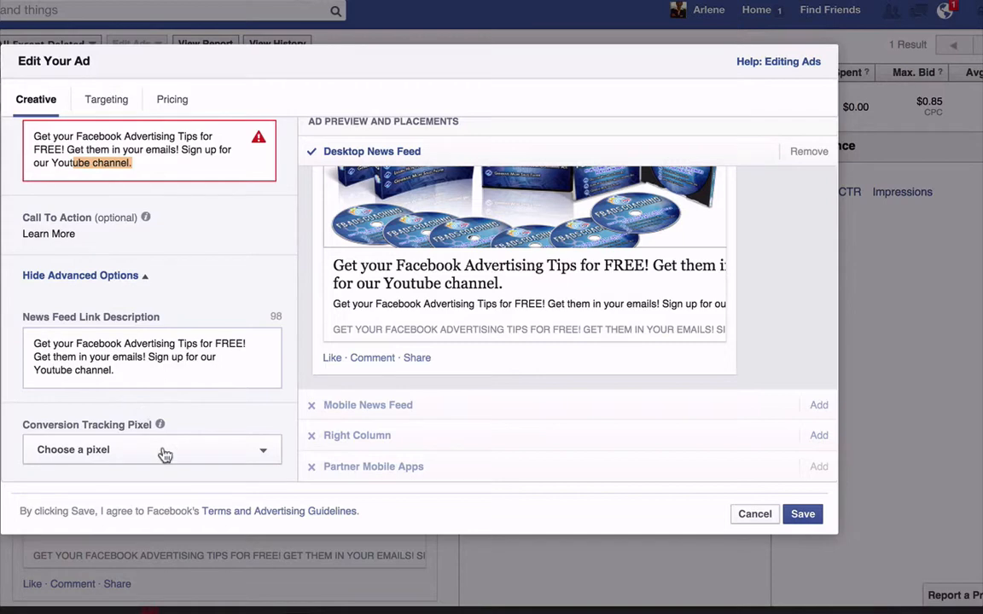
{"action": "scroll", "coordinate": [180, 364], "scroll_direction": "up", "scroll_amount": 3}
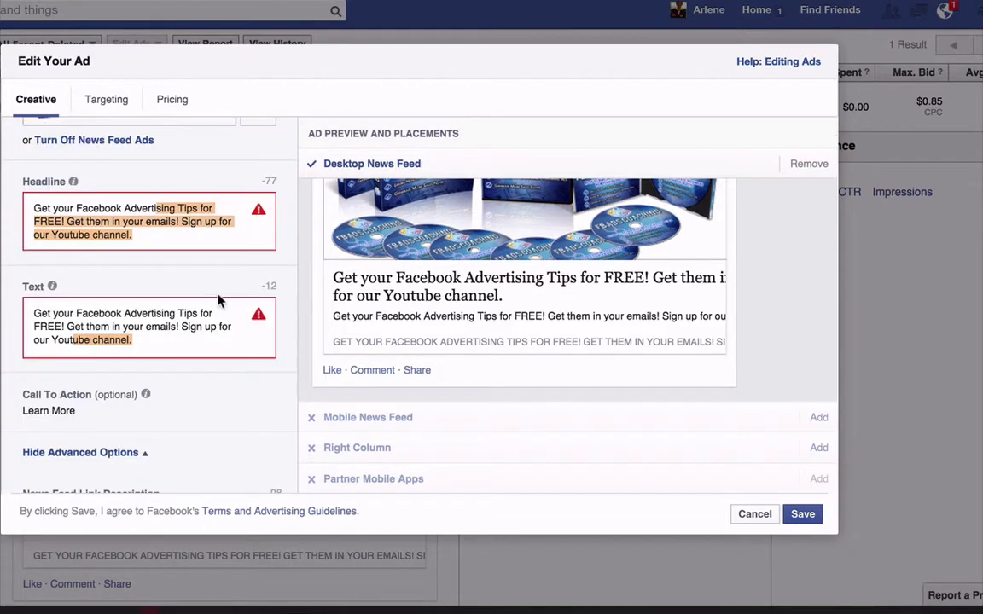
{"action": "scroll", "coordinate": [219, 302], "scroll_direction": "up", "scroll_amount": 1}
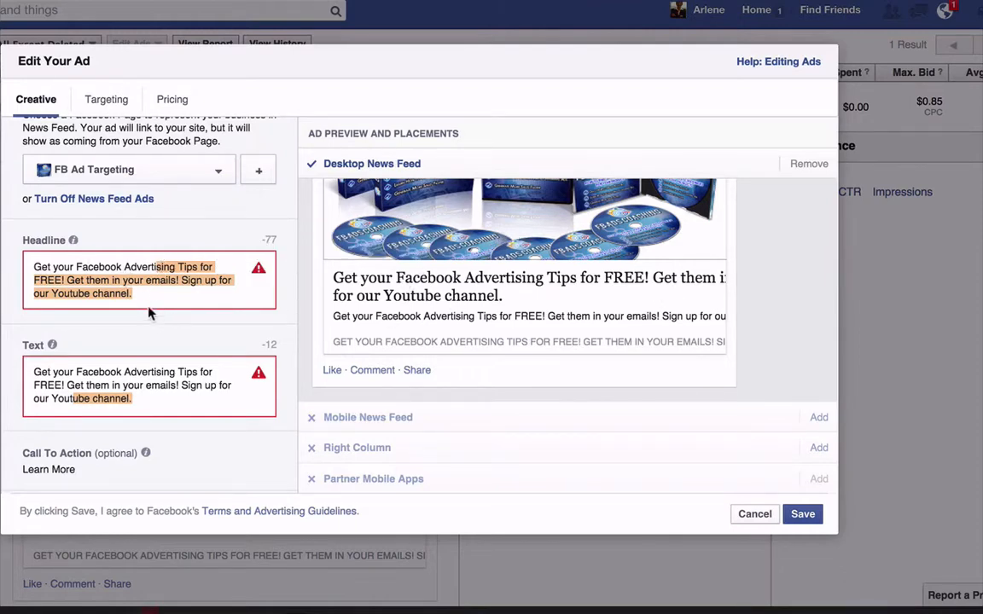
Step: Delete "Get them in your emails! Sign up for our Youtube channel." from the ad's Headline
{"action": "left_click_drag", "start_coordinate": [135, 294], "coordinate": [70, 281]}
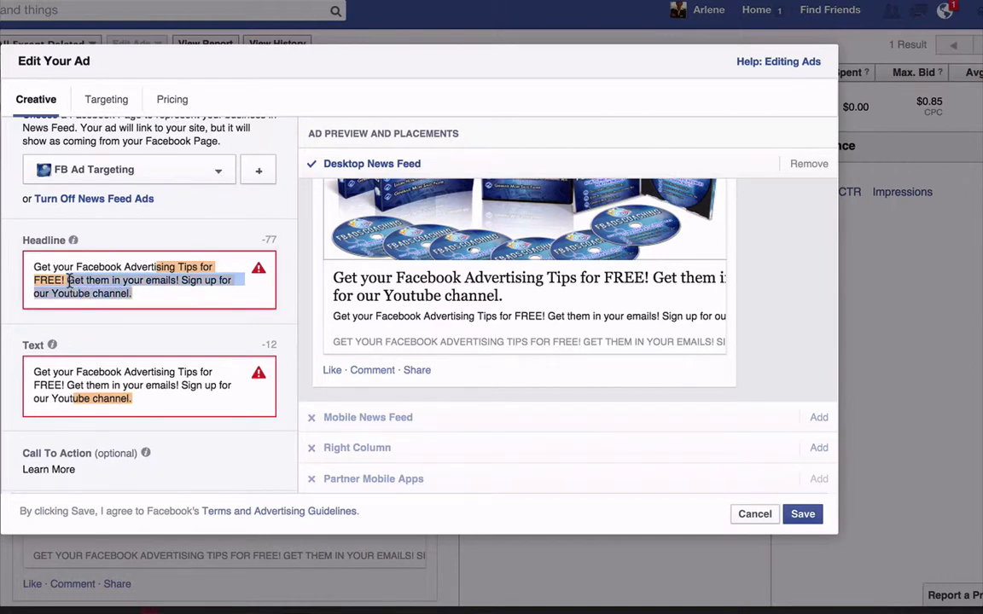
{"action": "key", "text": "BackSpace"}
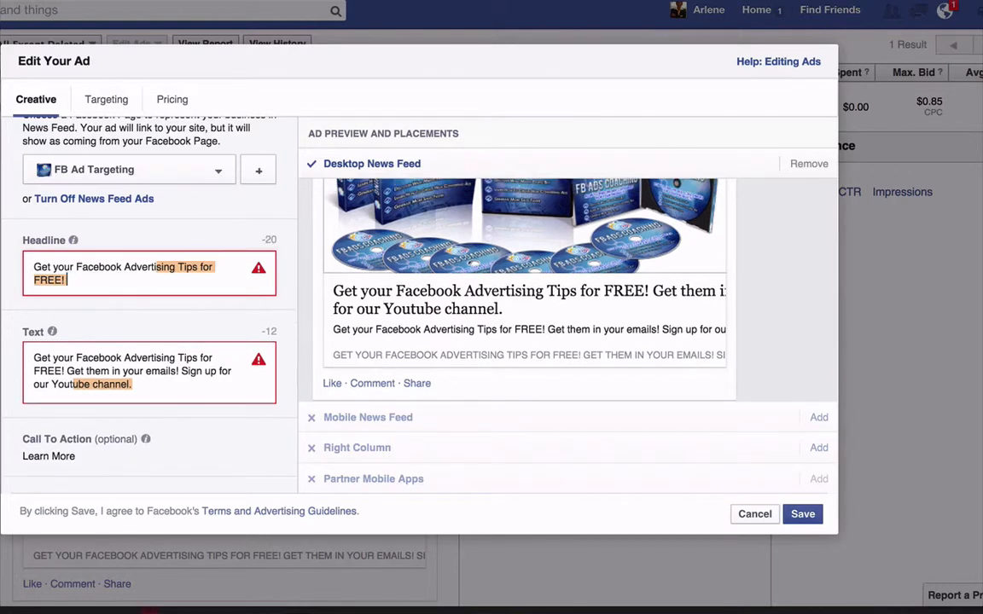
{"action": "key", "text": "BackSpace"}
Step: Remove the opening words "Get your" from the Headline so it starts with "Facebook"
{"action": "left_click", "coordinate": [34, 267]}
{"action": "double_click", "coordinate": [41, 267]}
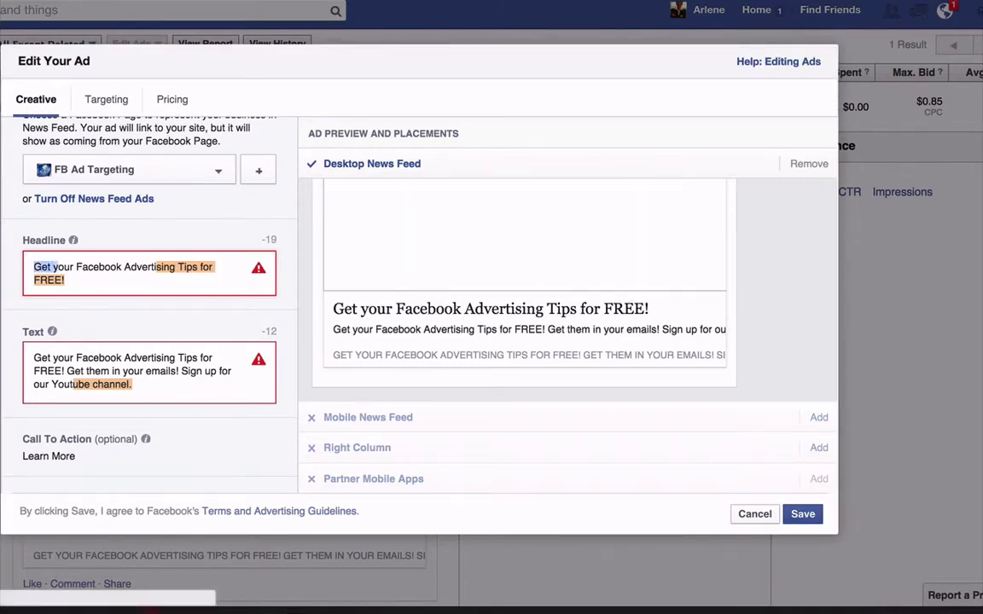
{"action": "key", "text": "shift+Right"}
{"action": "key", "text": "shift+Right"}
{"action": "key", "text": "shift+Right"}
{"action": "key", "text": "shift+Right"}
{"action": "key", "text": "BackSpace"}
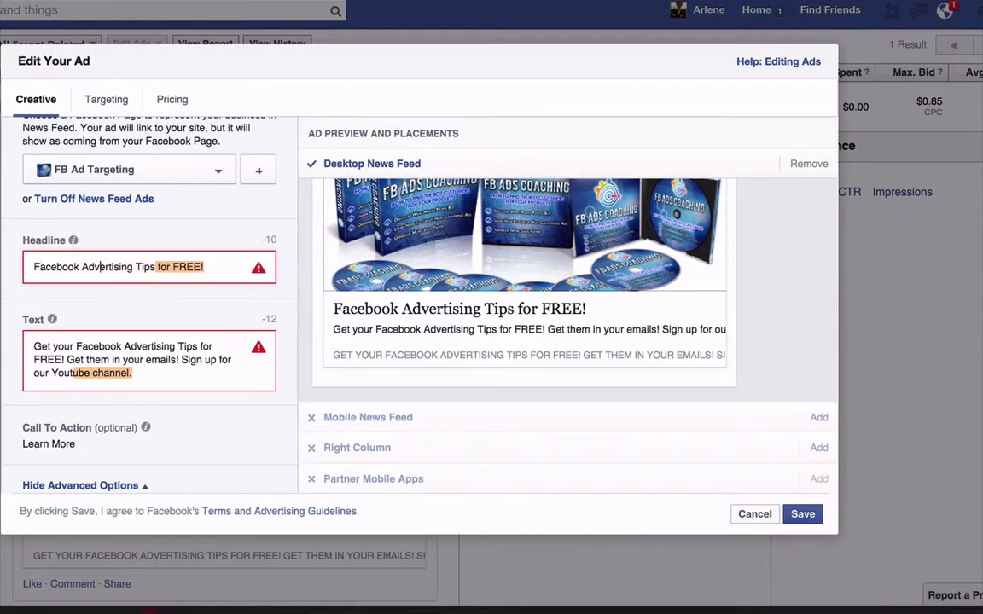
Step: Shorten "Advertising" to "Ad" and drop the exclamation mark so the Headline reads "Facebook Ad Tips for FREE"
{"action": "key", "text": "shift+Right"}
{"action": "key", "text": "shift+Right"}
{"action": "key", "text": "shift+Right"}
{"action": "key", "text": "shift+Right"}
{"action": "key", "text": "shift+Right"}
{"action": "key", "text": "shift+Right"}
{"action": "key", "text": "shift+Right"}
{"action": "key", "text": "shift+Right"}
{"action": "key", "text": "shift+Right"}
{"action": "key", "text": "BackSpace"}
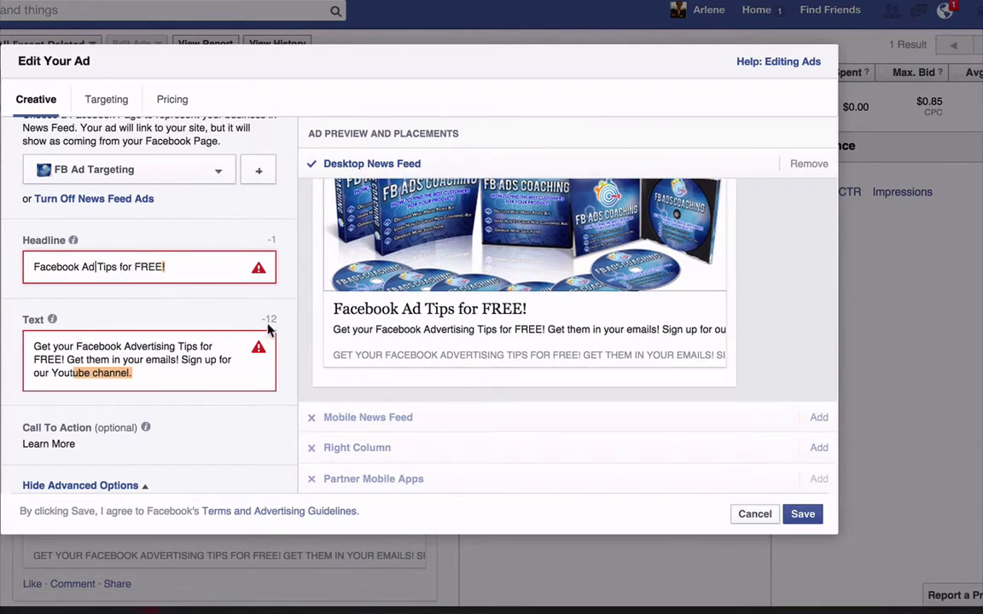
{"action": "key", "text": "BackSpace"}
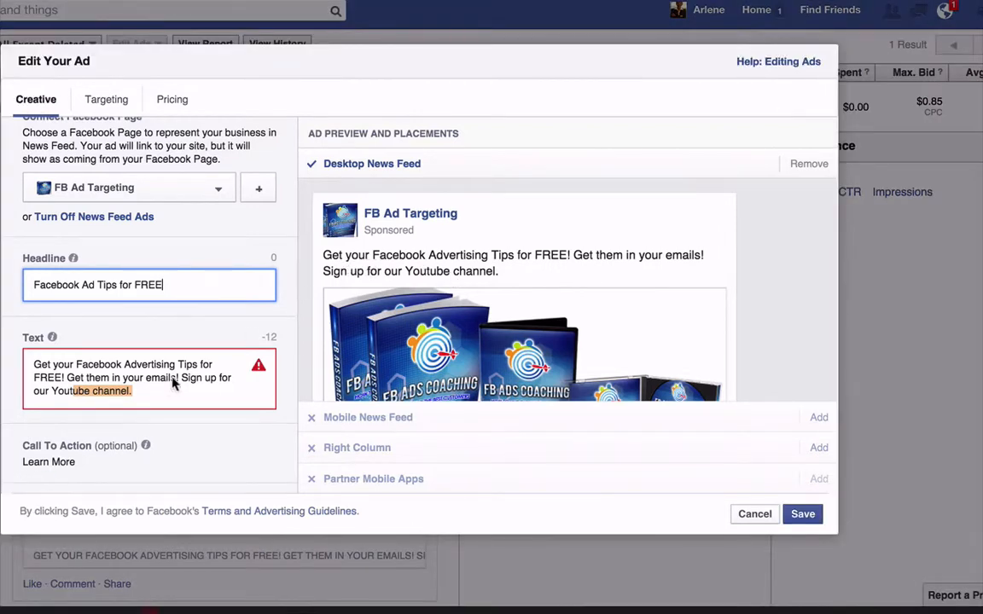
Step: Replace "Sign up for our Youtube channel." at the end of the ad's Text with "SIGN UP TODAY!"
{"action": "left_click", "coordinate": [145, 395]}
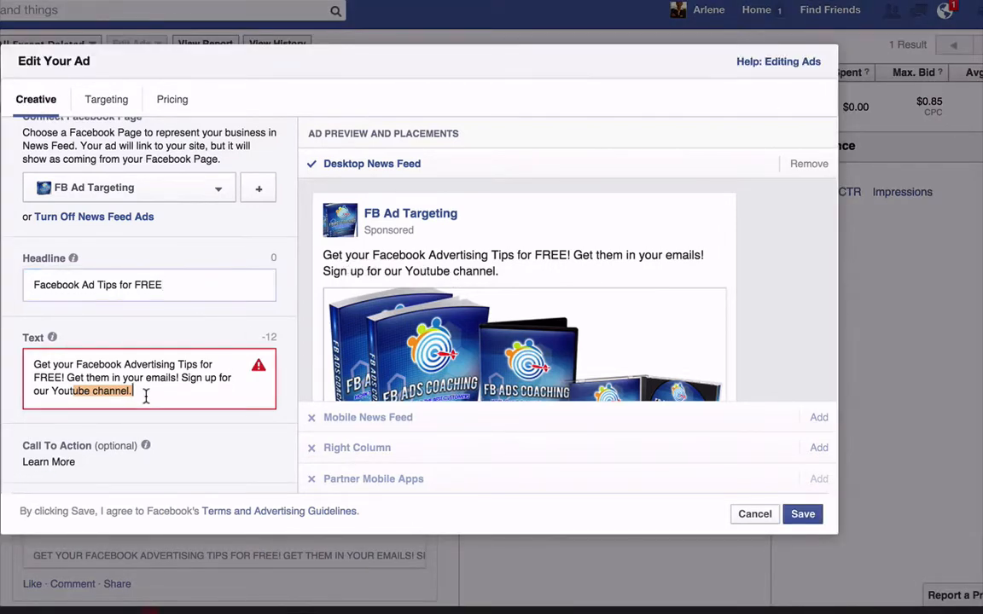
{"action": "left_click", "coordinate": [179, 380], "text": "shift"}
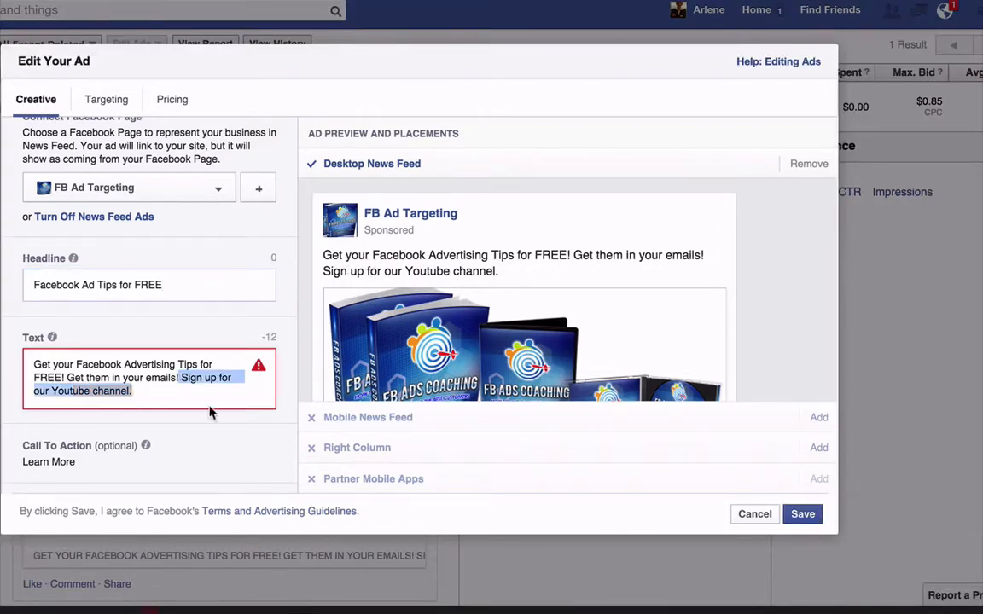
{"action": "key", "text": "BackSpace"}
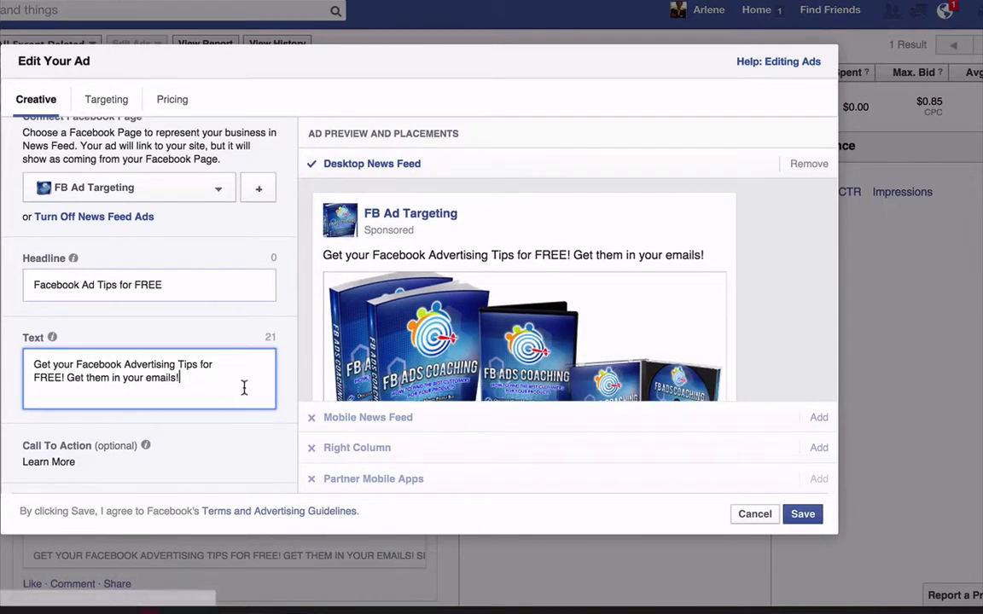
{"action": "type", "text": "SIGN"}
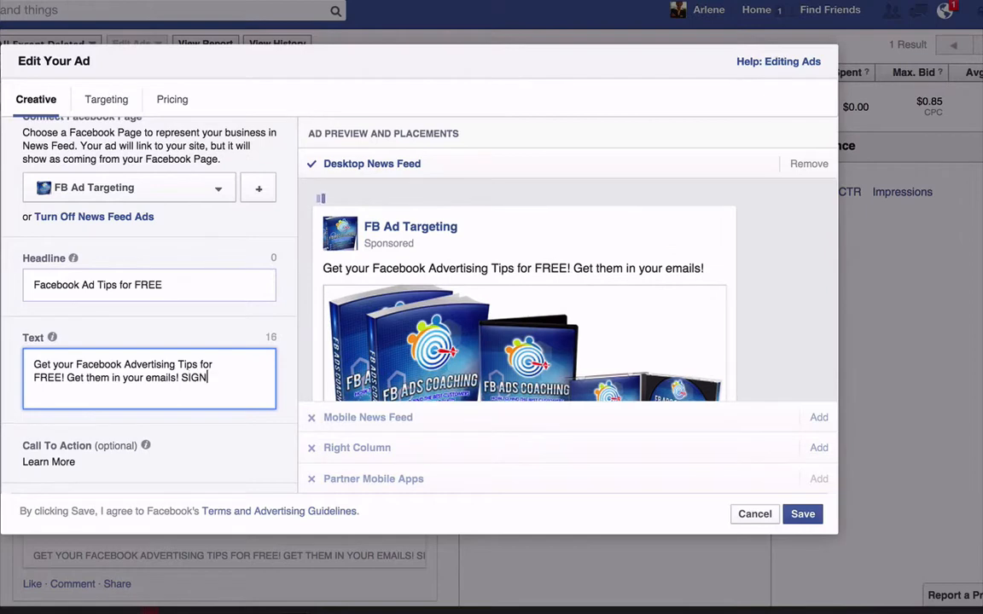
{"action": "type", "text": " UP TODAY!"}
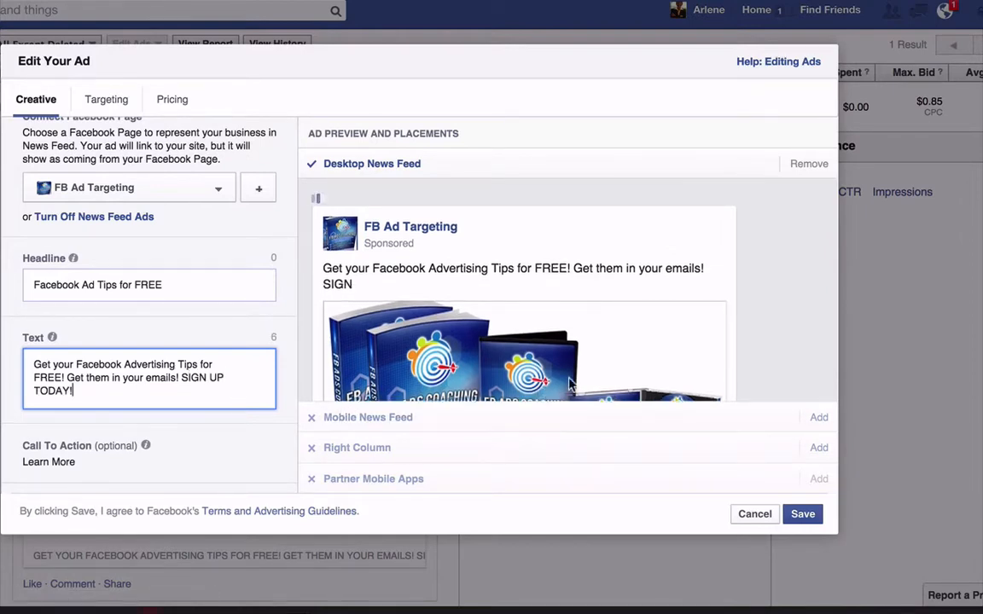
Step: Save the edited ad, close the update confirmation and review the ad's creative preview on the ad set page
{"action": "scroll", "coordinate": [639, 361], "scroll_direction": "down", "scroll_amount": 3}
{"action": "left_click", "coordinate": [807, 515]}
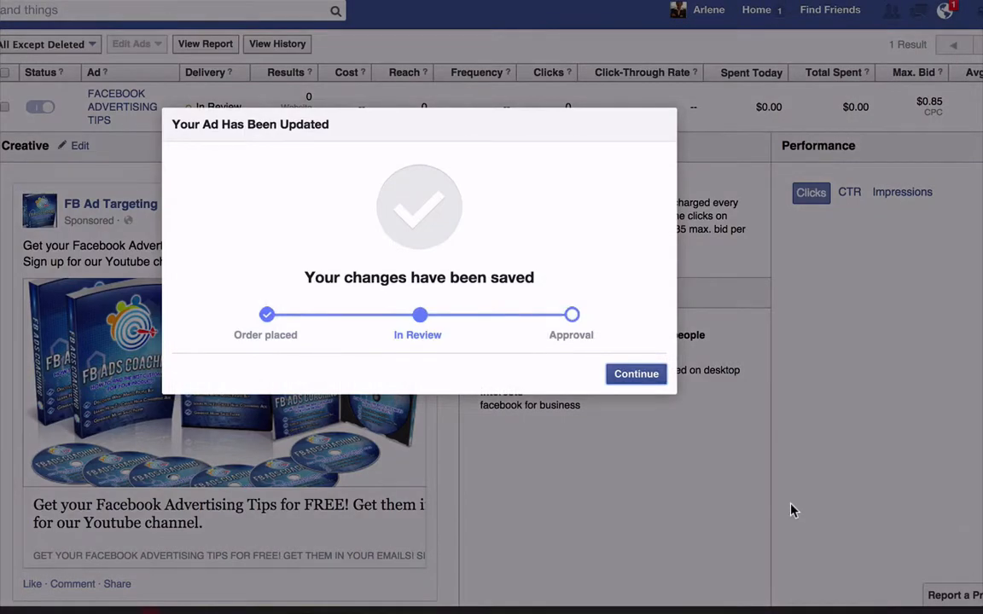
{"action": "left_click", "coordinate": [642, 377]}
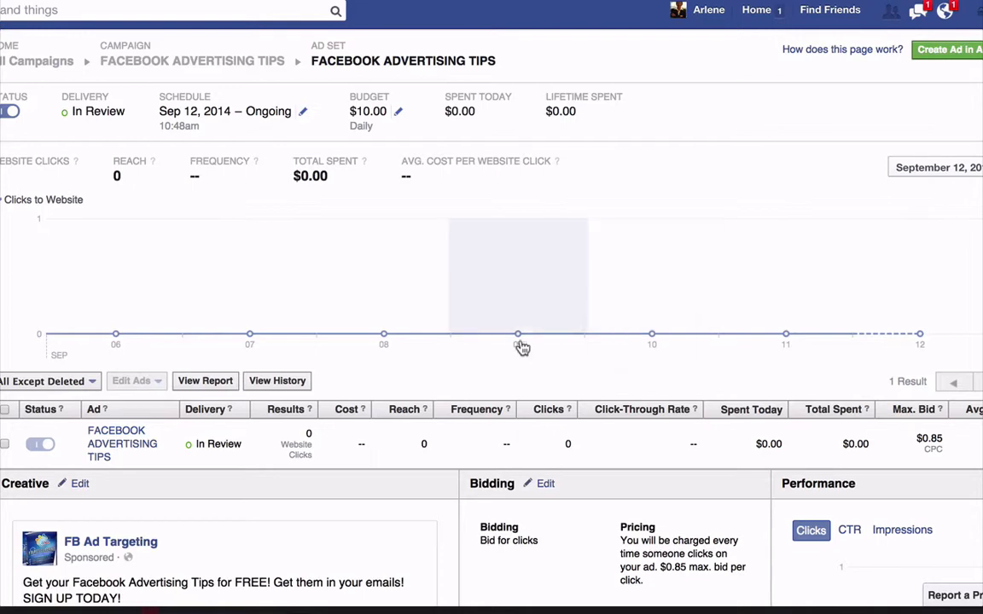
{"action": "scroll", "coordinate": [519, 346], "scroll_direction": "down", "scroll_amount": 5}
{"action": "scroll", "coordinate": [516, 346], "scroll_direction": "down", "scroll_amount": 1}
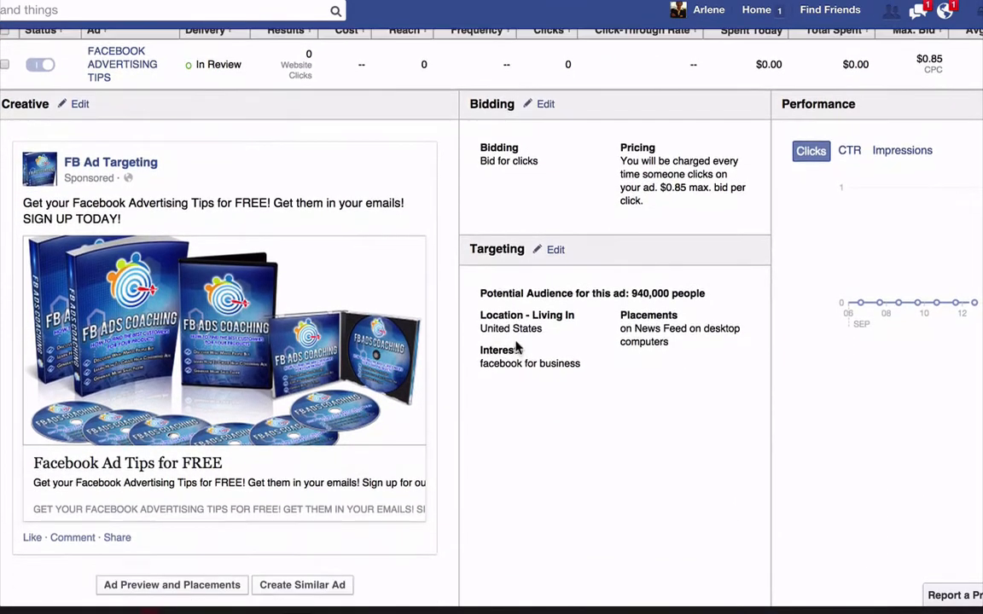